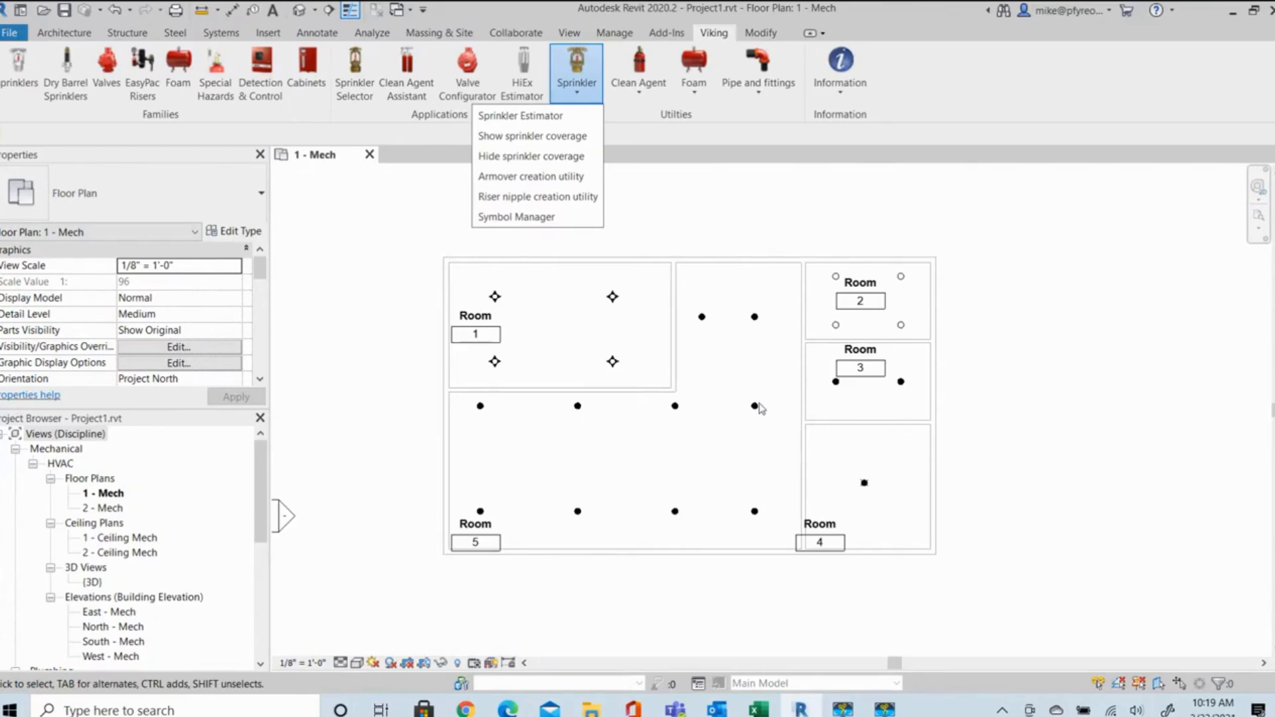
In the Symbol Manager, assign the Viking NFPA 170 - Pendent on Drop symbol to the VK3021 chrome pendent sprinklers and apply it to the model.
left_click(533, 217)
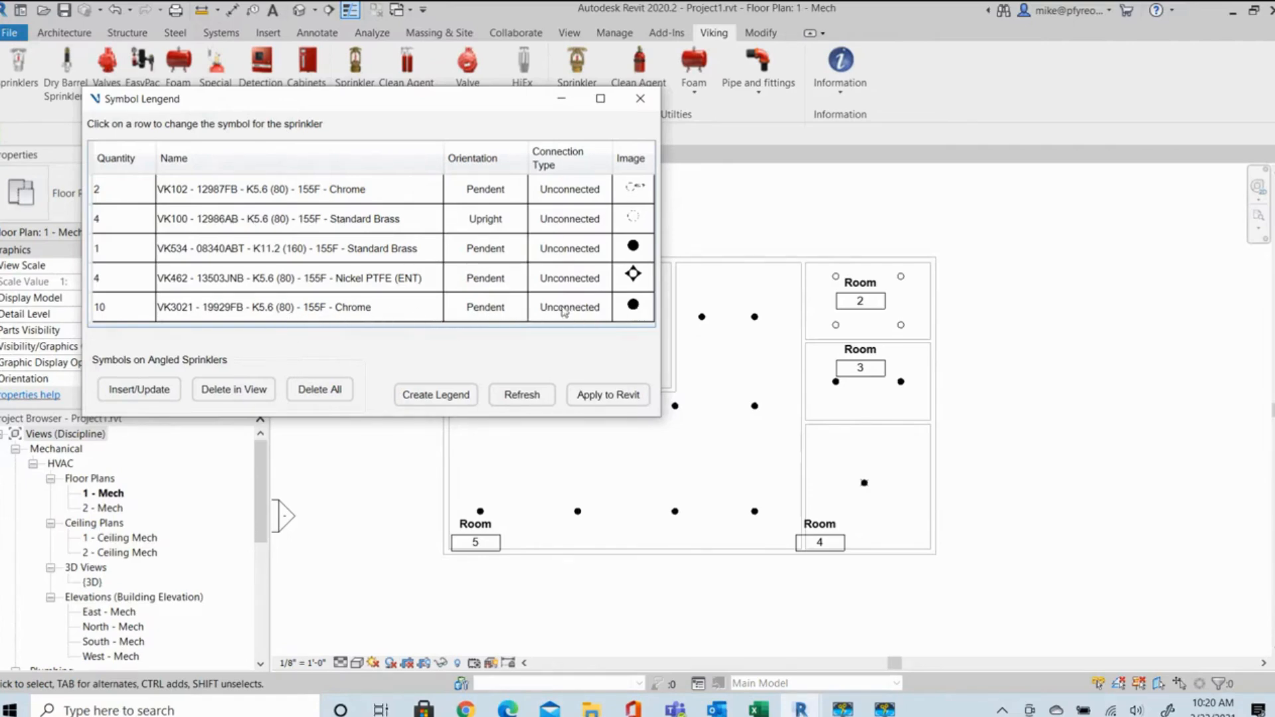
left_click(365, 309)
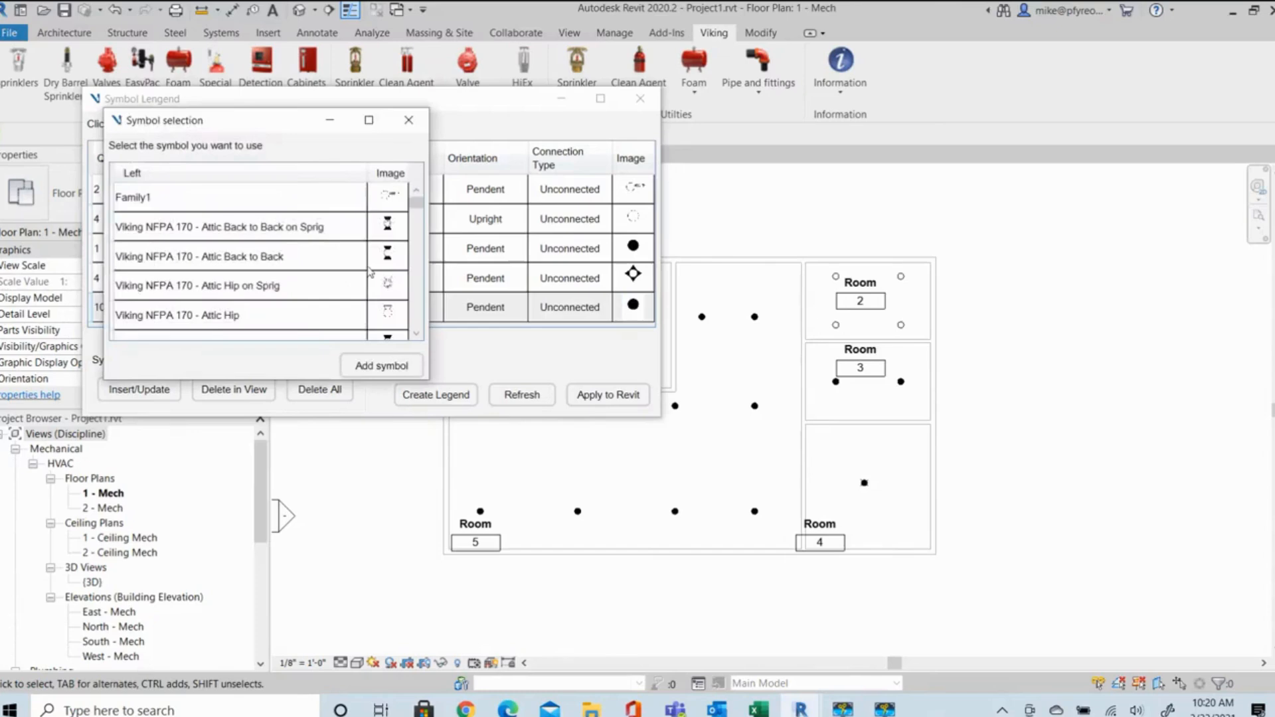
scroll(370, 272, "down", 4)
scroll(365, 279, "down", 3)
scroll(329, 286, "down", 3)
scroll(330, 287, "down", 8)
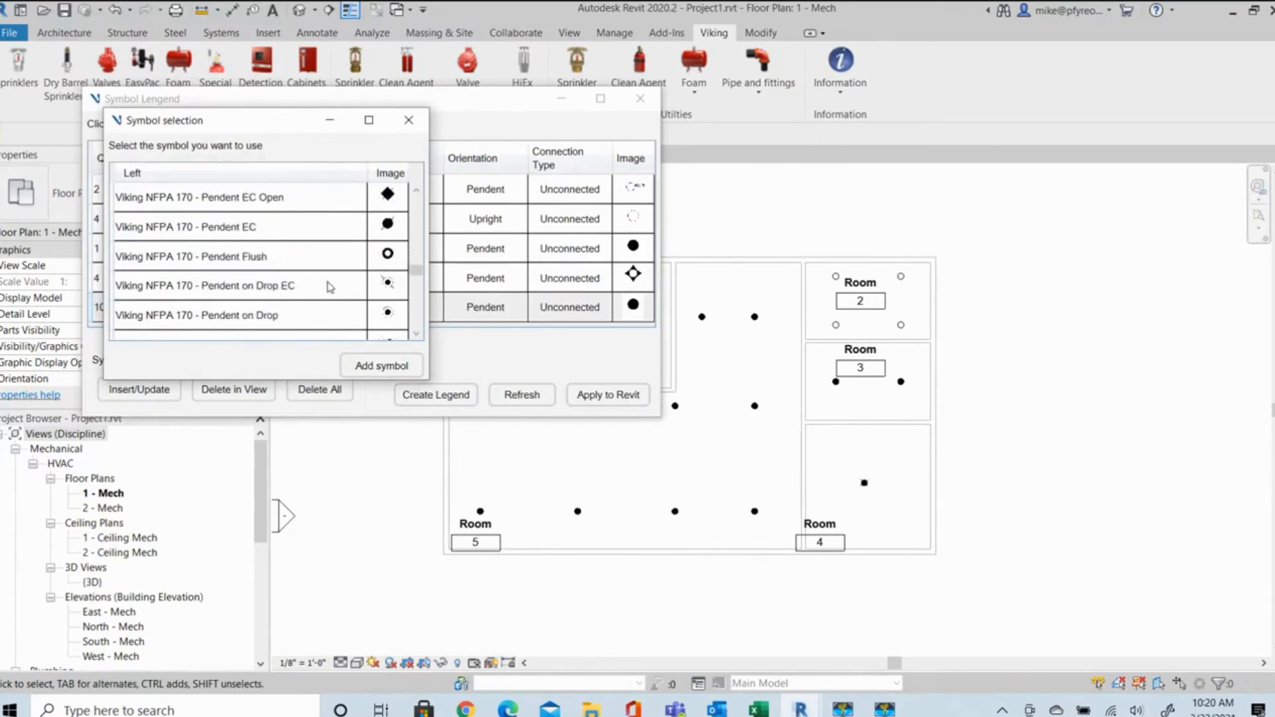
scroll(331, 285, "down", 3)
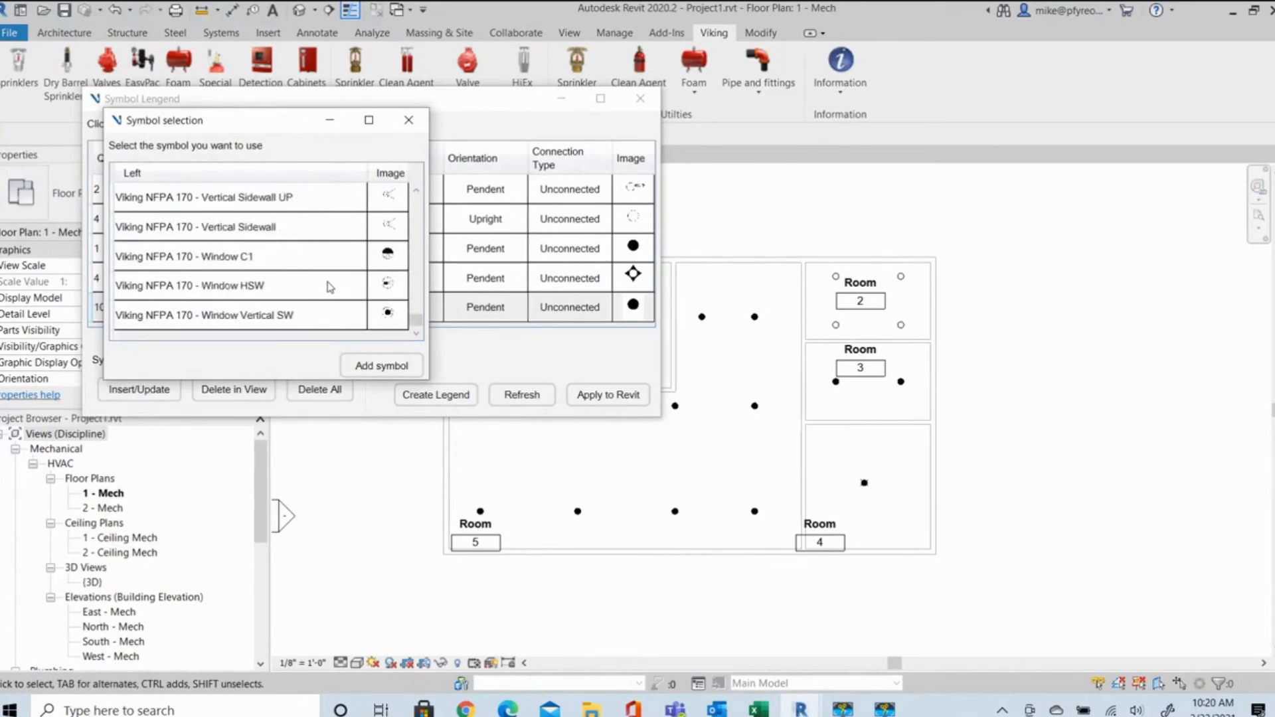
scroll(234, 280, "up", 3)
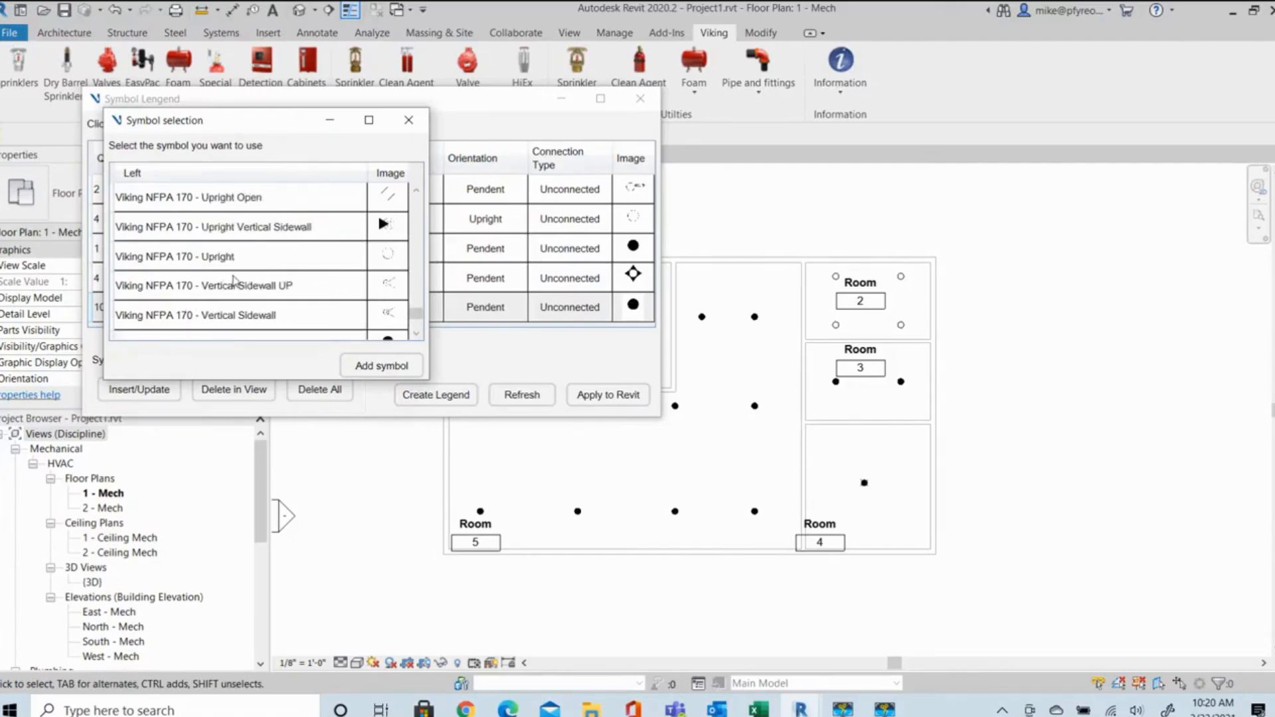
scroll(234, 281, "down", 3)
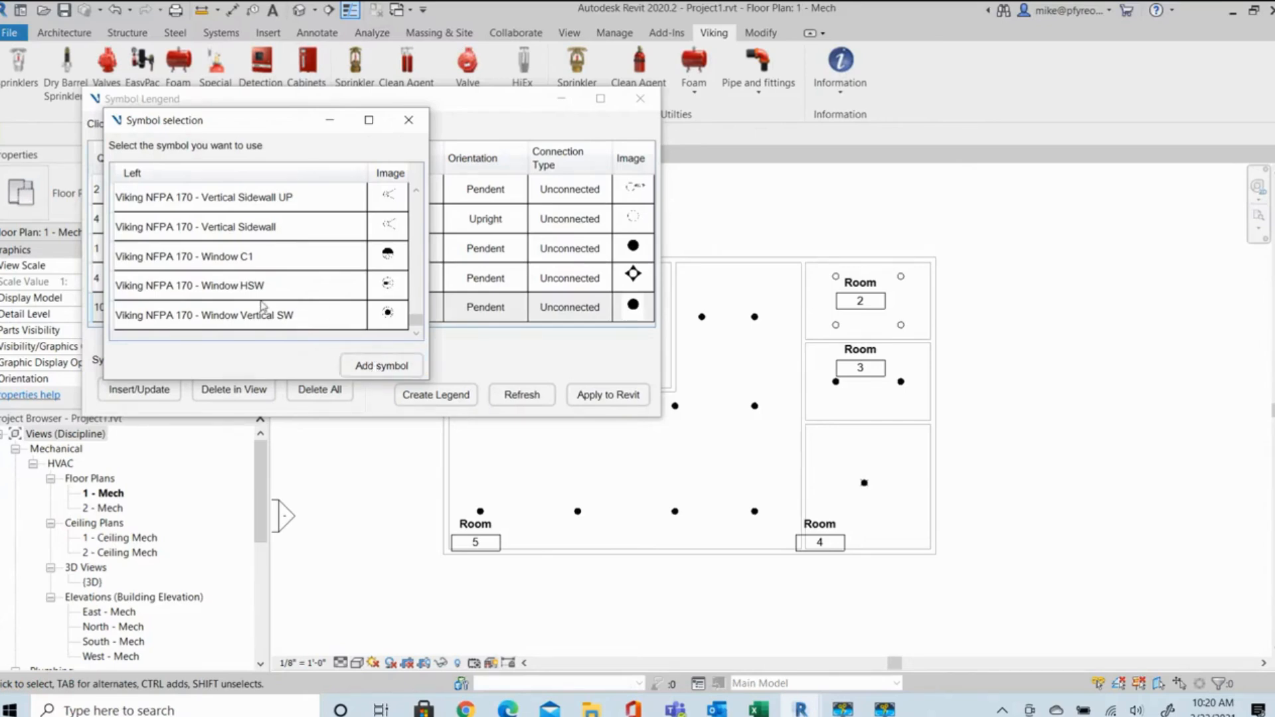
scroll(262, 306, "up", 1)
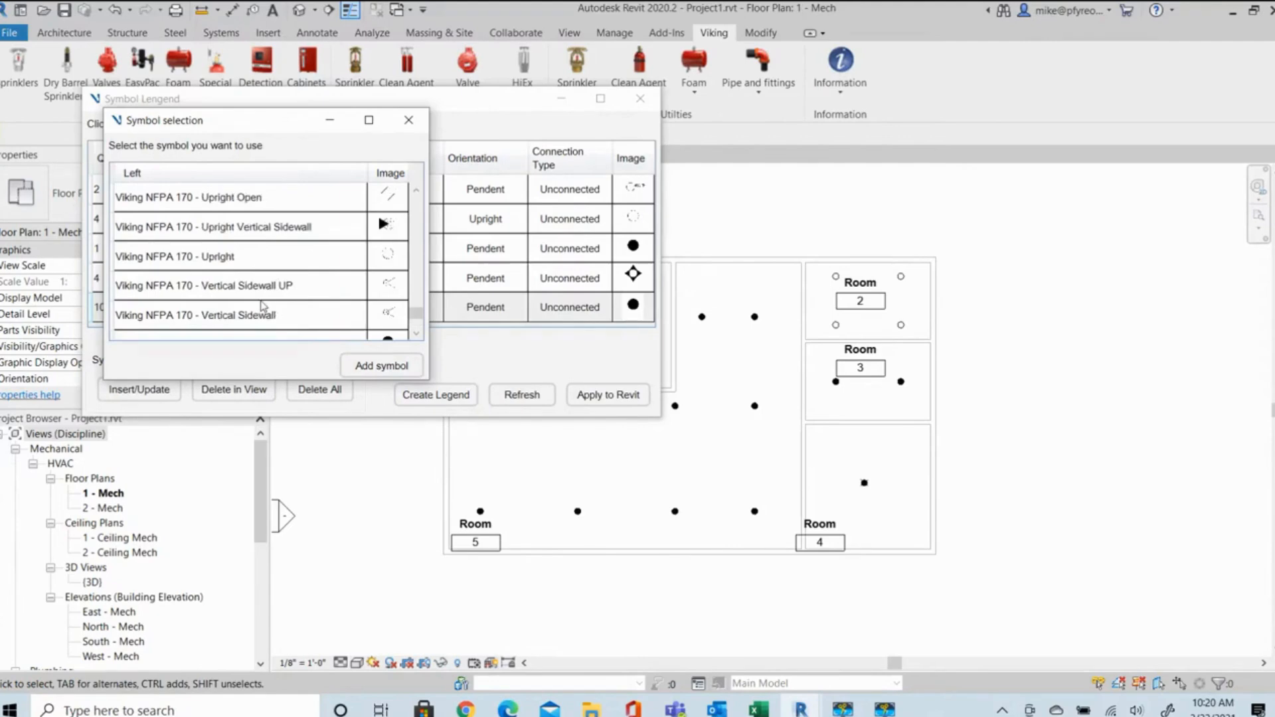
scroll(262, 306, "up", 1)
scroll(262, 305, "up", 3)
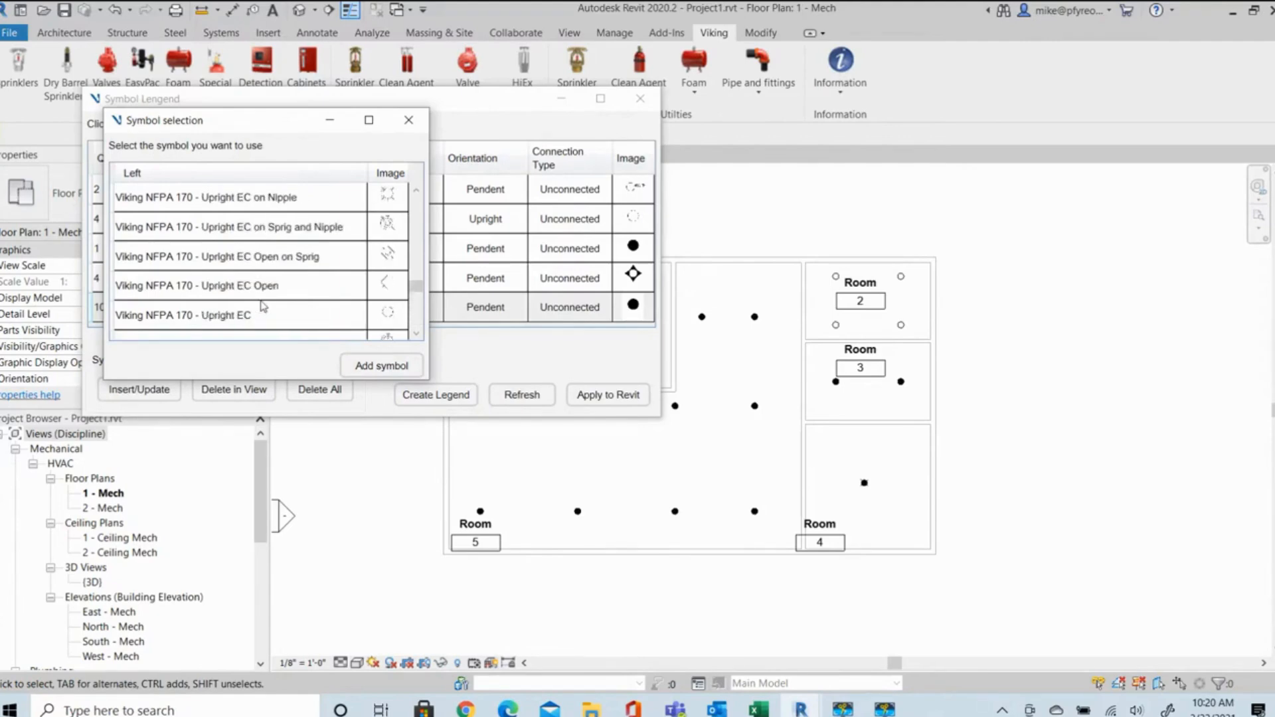
scroll(278, 296, "down", 1)
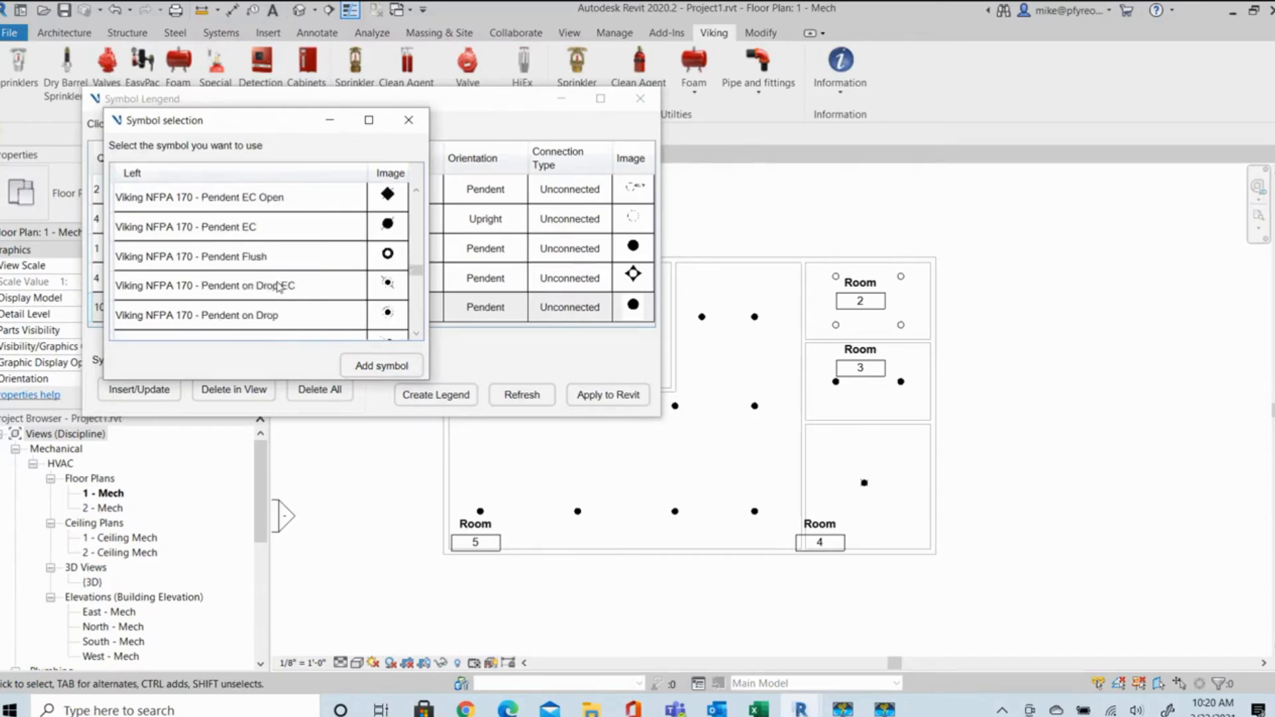
double_click(252, 315)
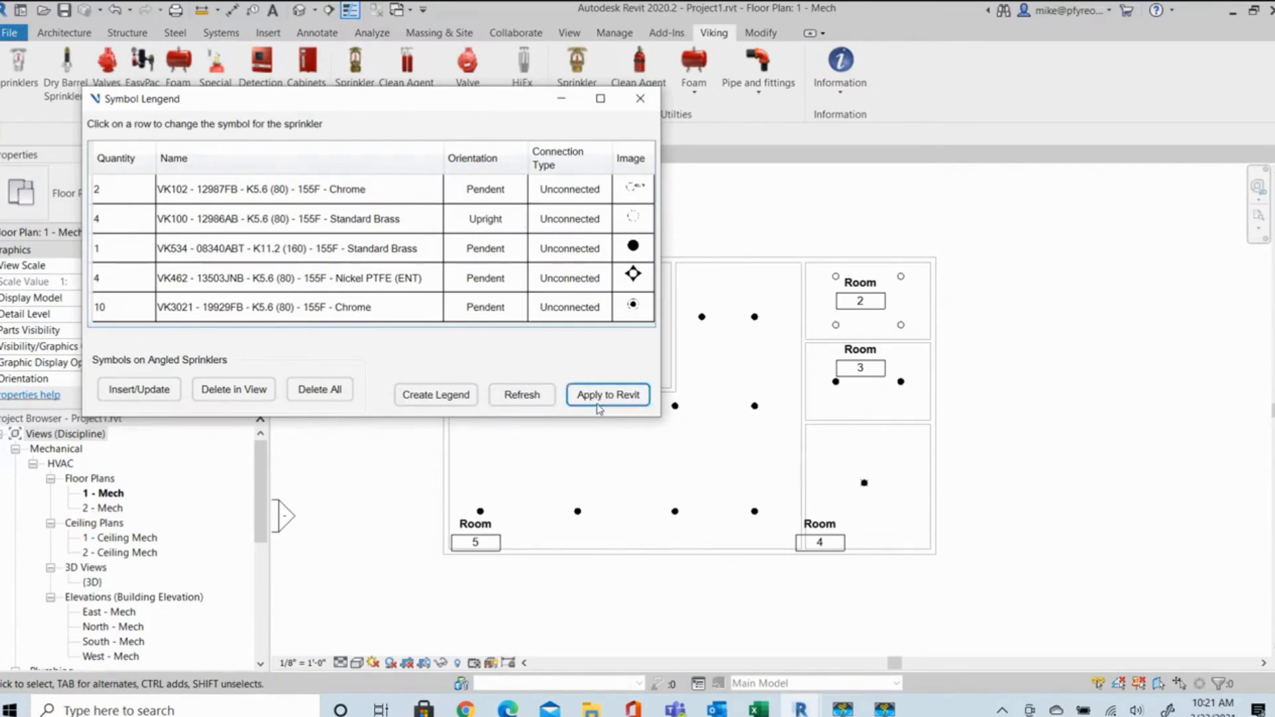
left_click(618, 396)
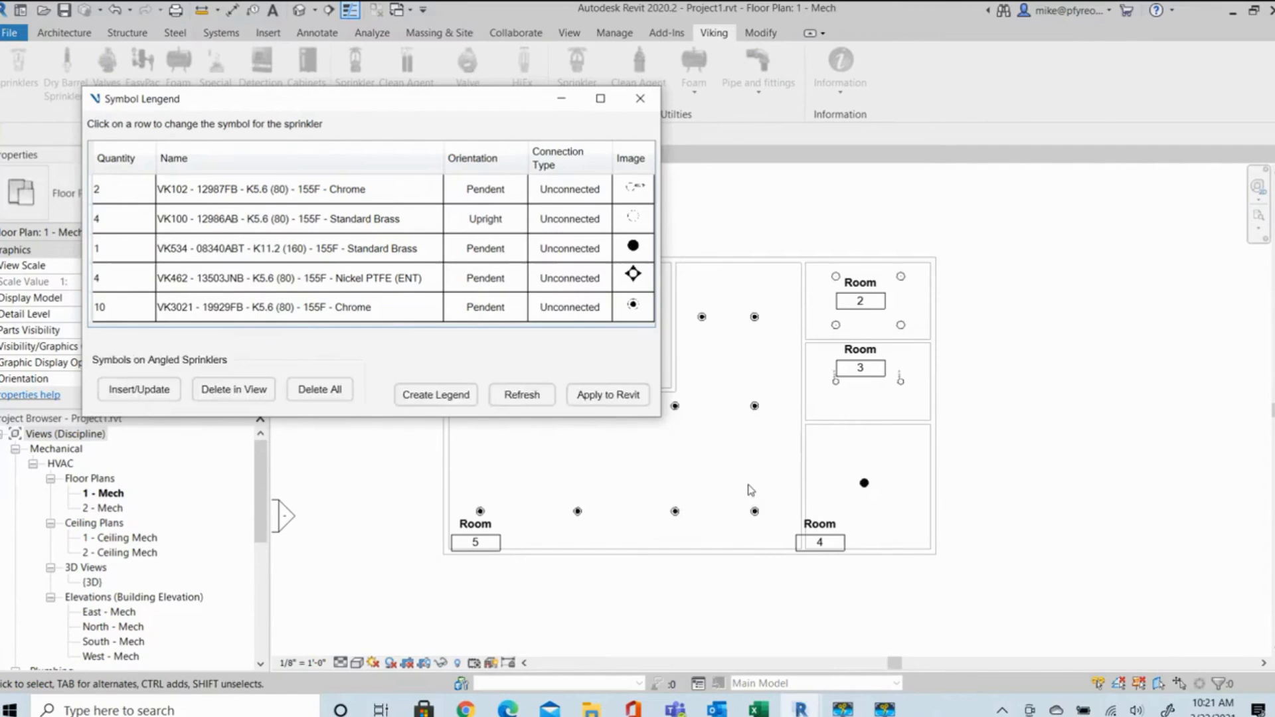
left_click(640, 98)
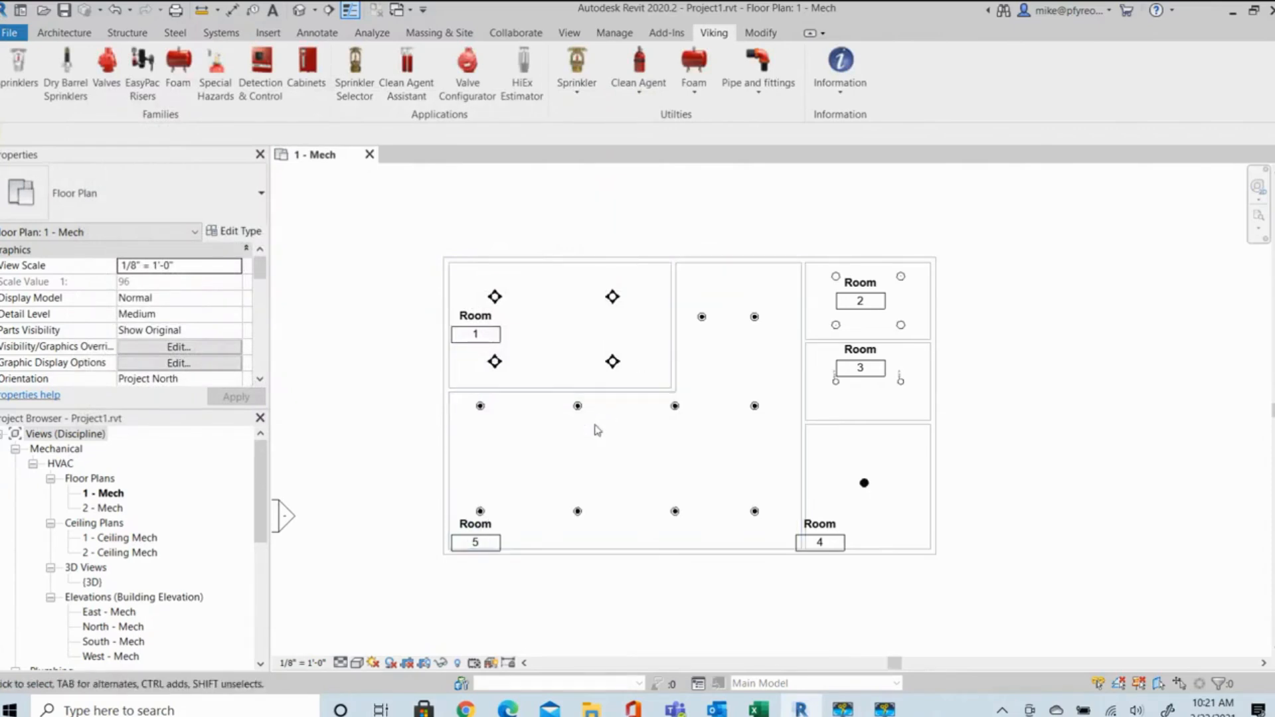
Examine the sprinkler symbols on the floor plan in Rooms 5, 1 and 3 at close range.
scroll(581, 406, "up", 4)
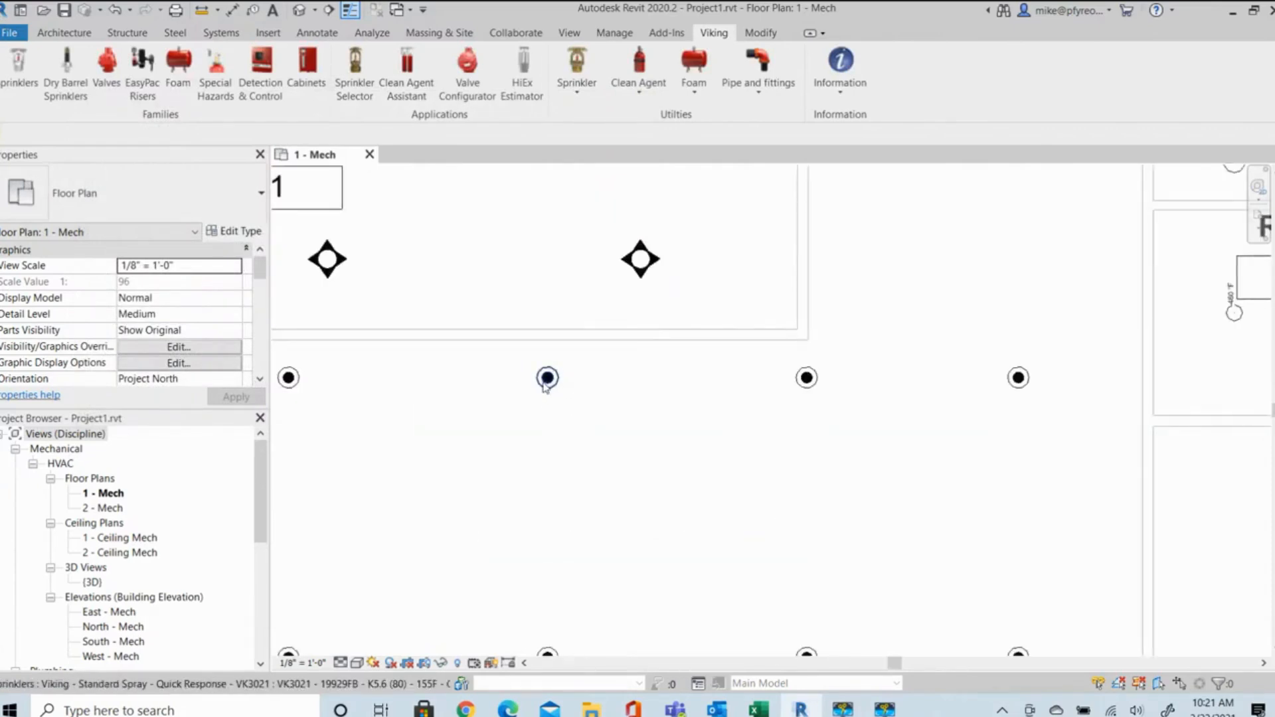
scroll(547, 382, "down", 2)
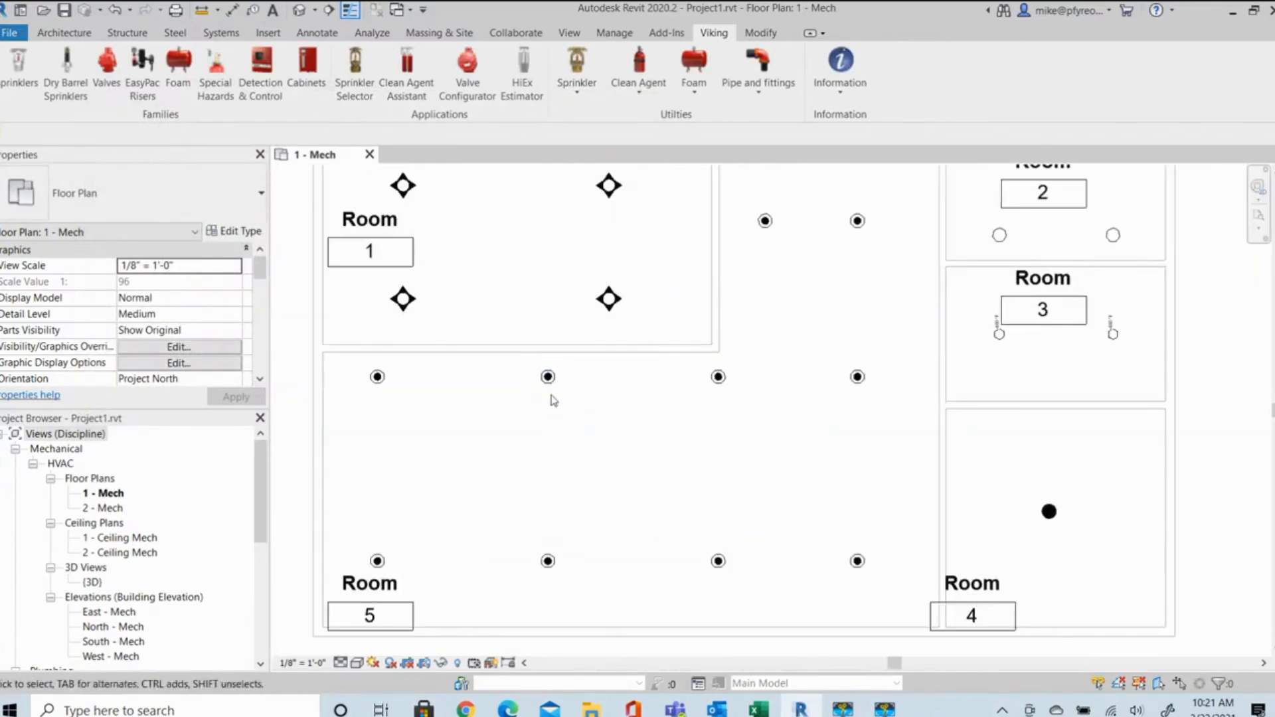
scroll(609, 299, "up", 3)
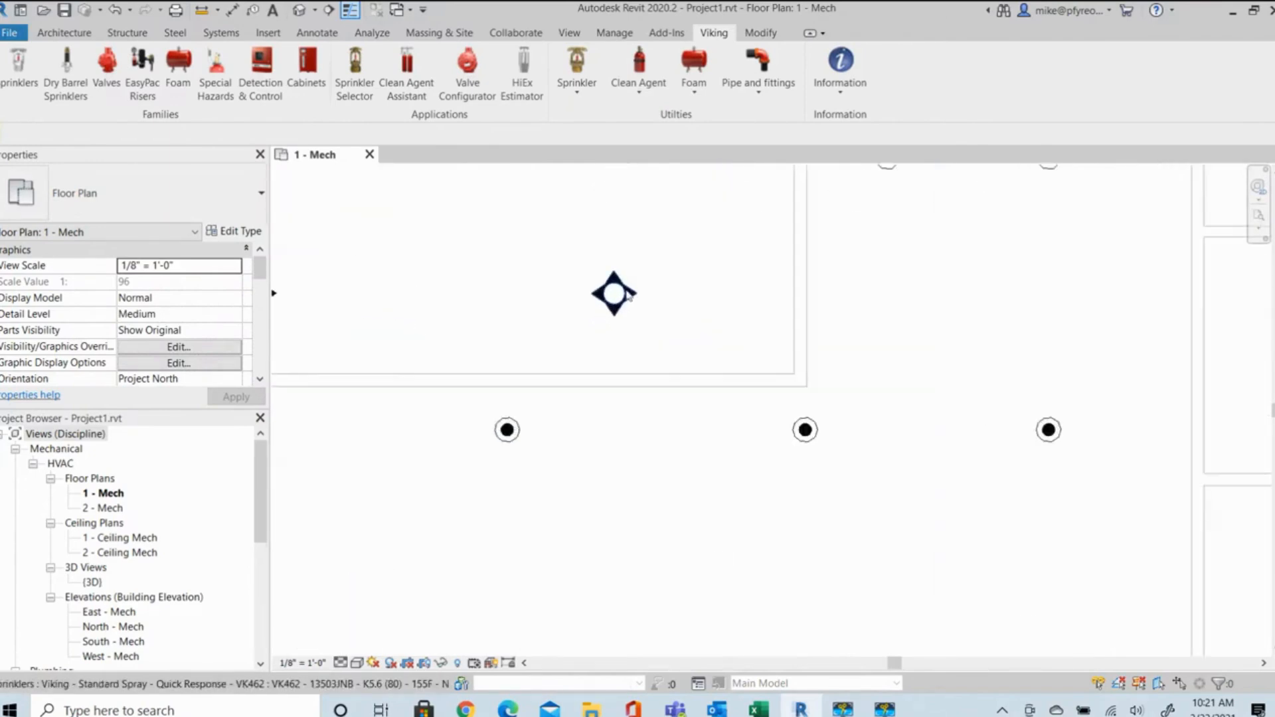
scroll(630, 295, "down", 3)
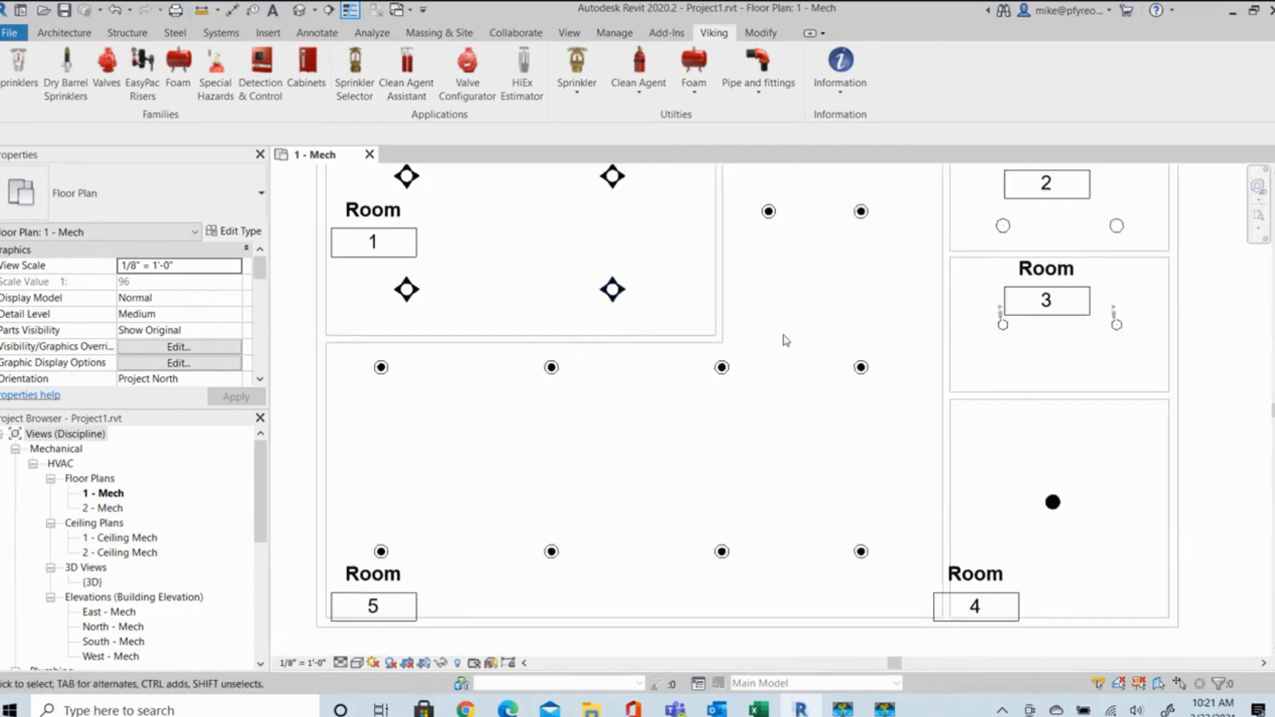
scroll(1056, 332, "up", 3)
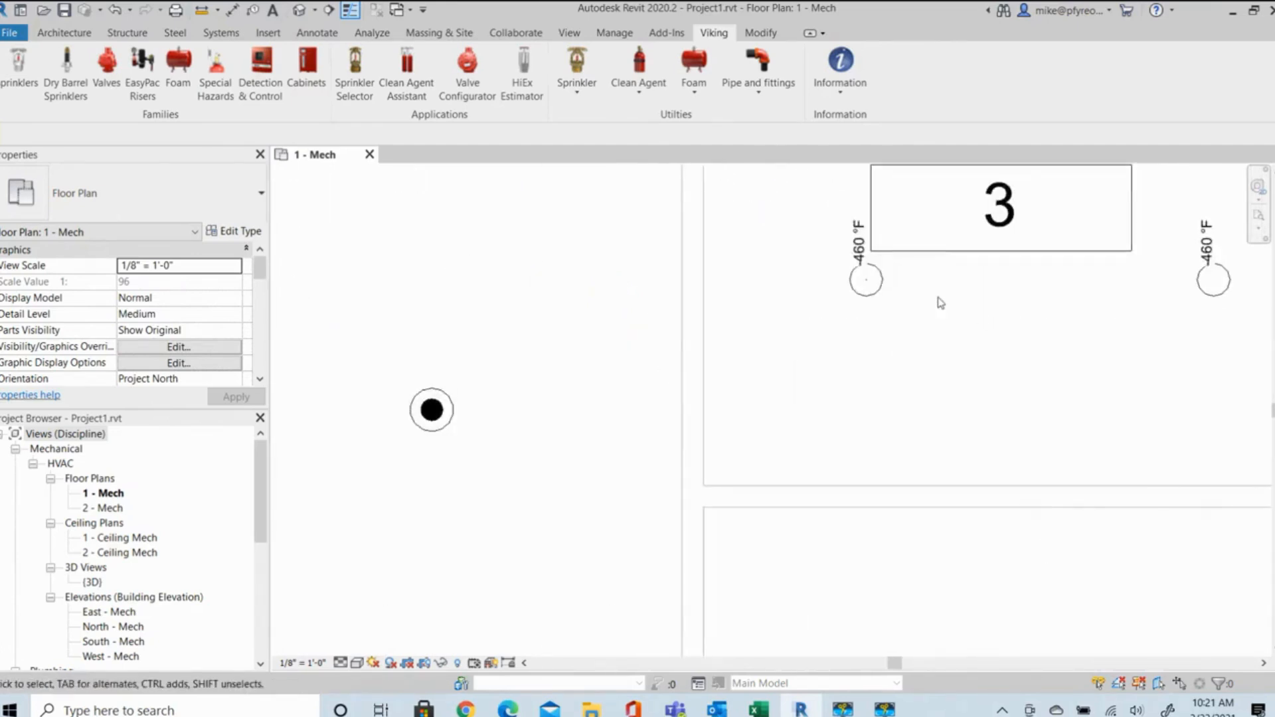
scroll(913, 299, "up", 1)
scroll(908, 296, "down", 1)
middle_click_drag(915, 303, 870, 404)
scroll(870, 404, "down", 1)
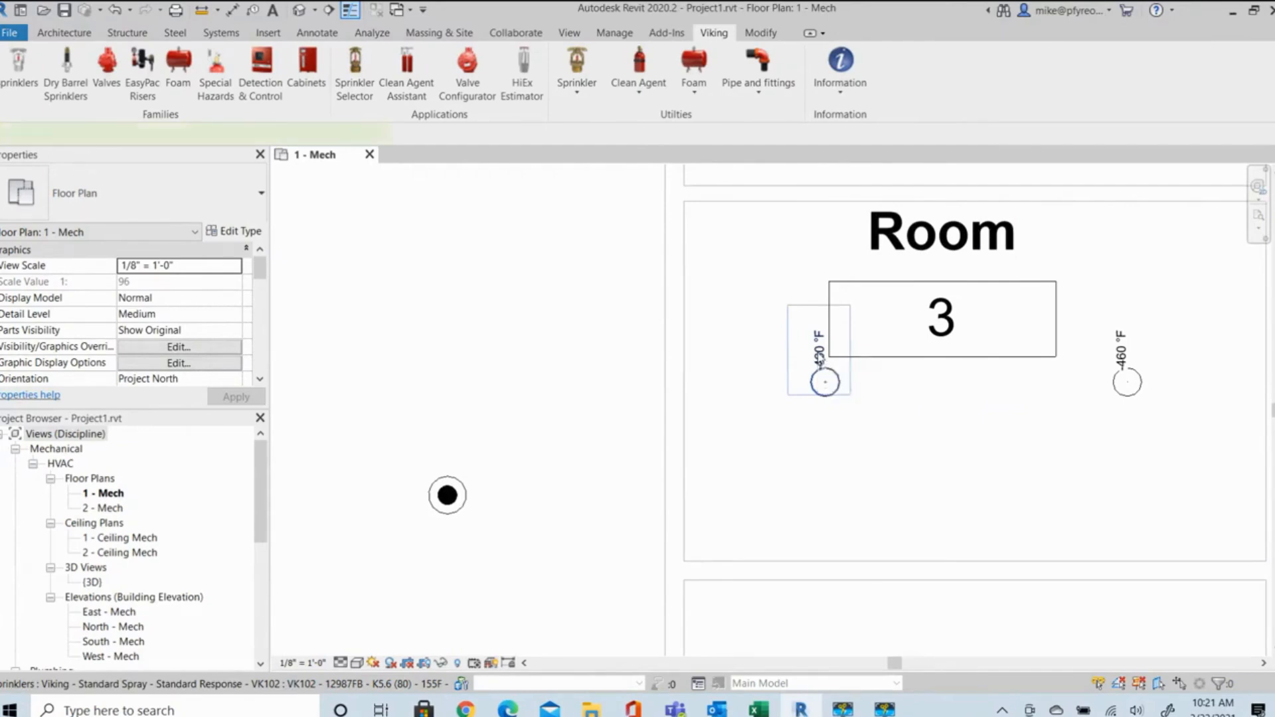
Select the VK102 sprinkler on the west side of Room 3 and compare its symbol with the upright sprinklers in Room 2.
left_click(819, 358)
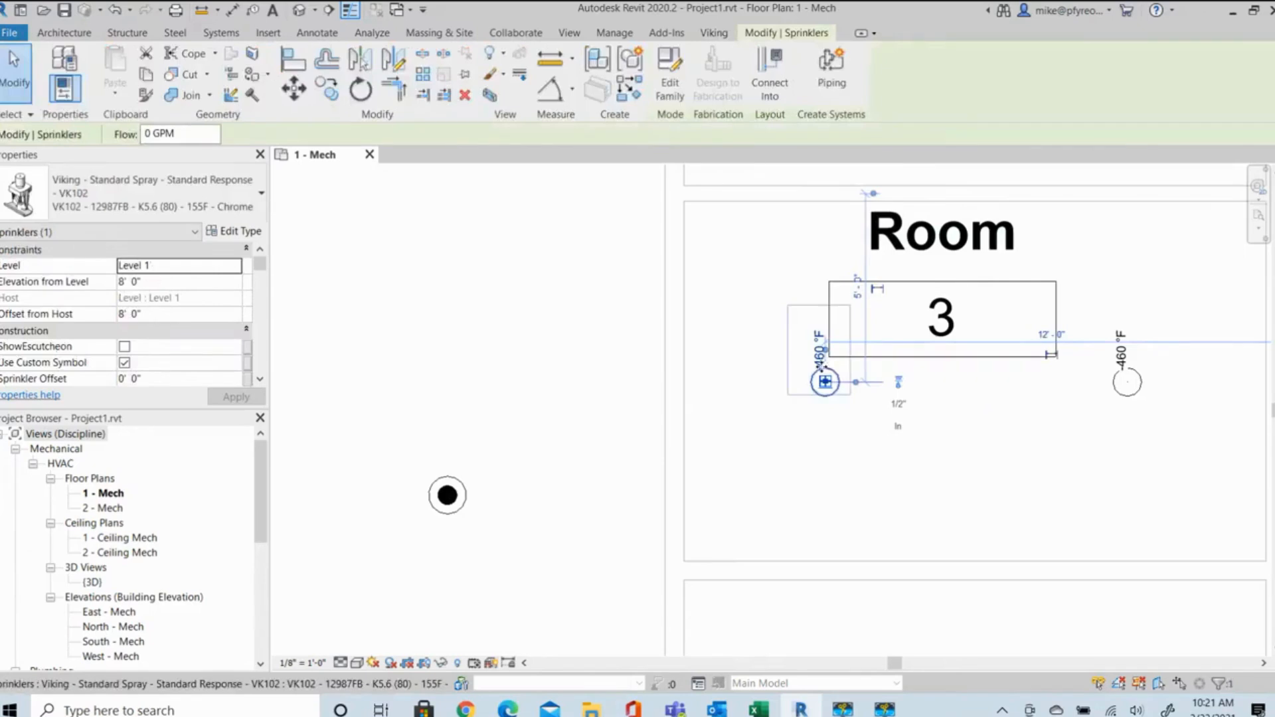
scroll(856, 340, "down", 3)
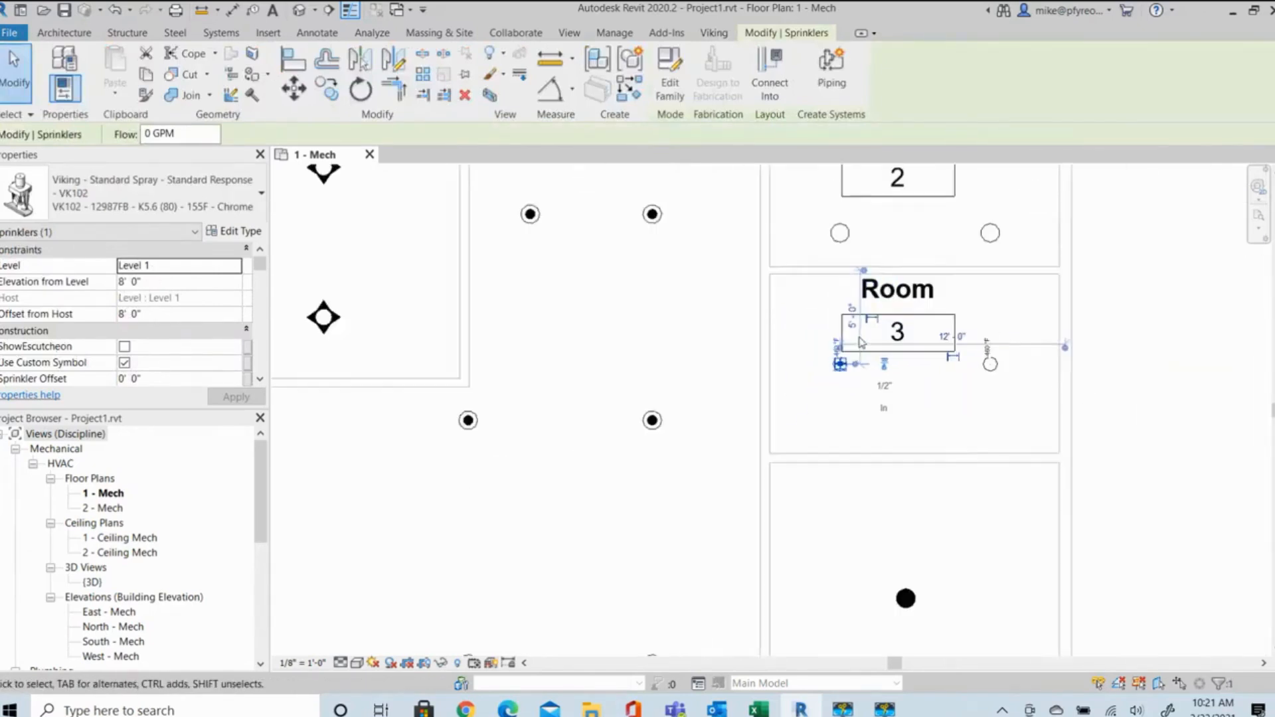
scroll(876, 294, "up", 3)
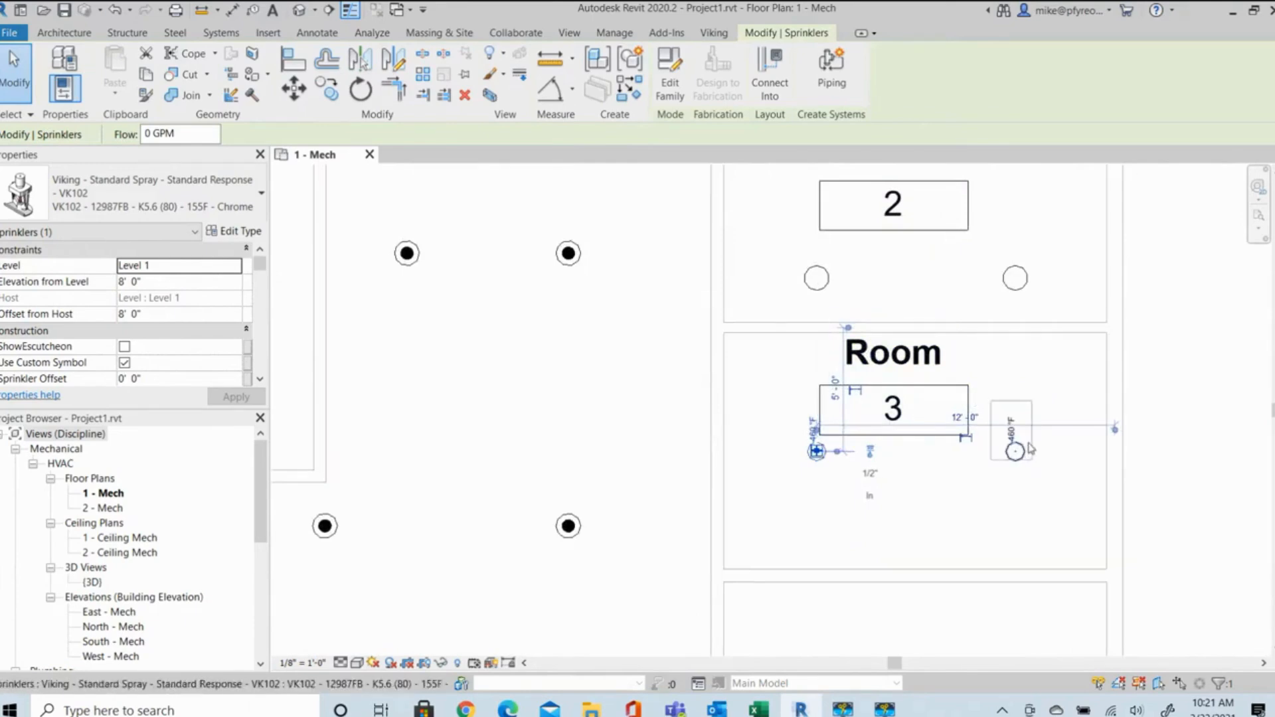
scroll(1025, 437, "up", 2)
scroll(1047, 355, "down", 1)
middle_click_drag(1087, 292, 1053, 556)
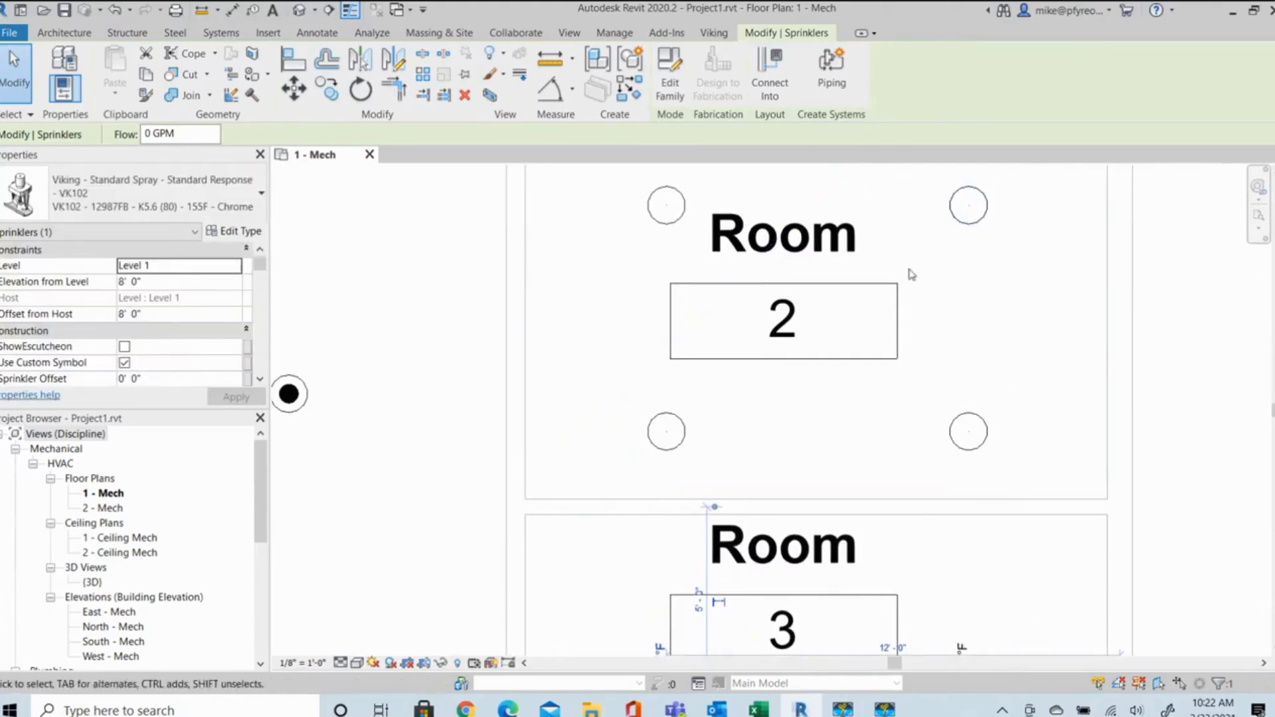
In the Symbol Manager, assign the Viking NFPA 170 - Upright on RN symbol to the VK100 upright sprinklers and apply it to the model.
left_click(716, 33)
left_click(576, 73)
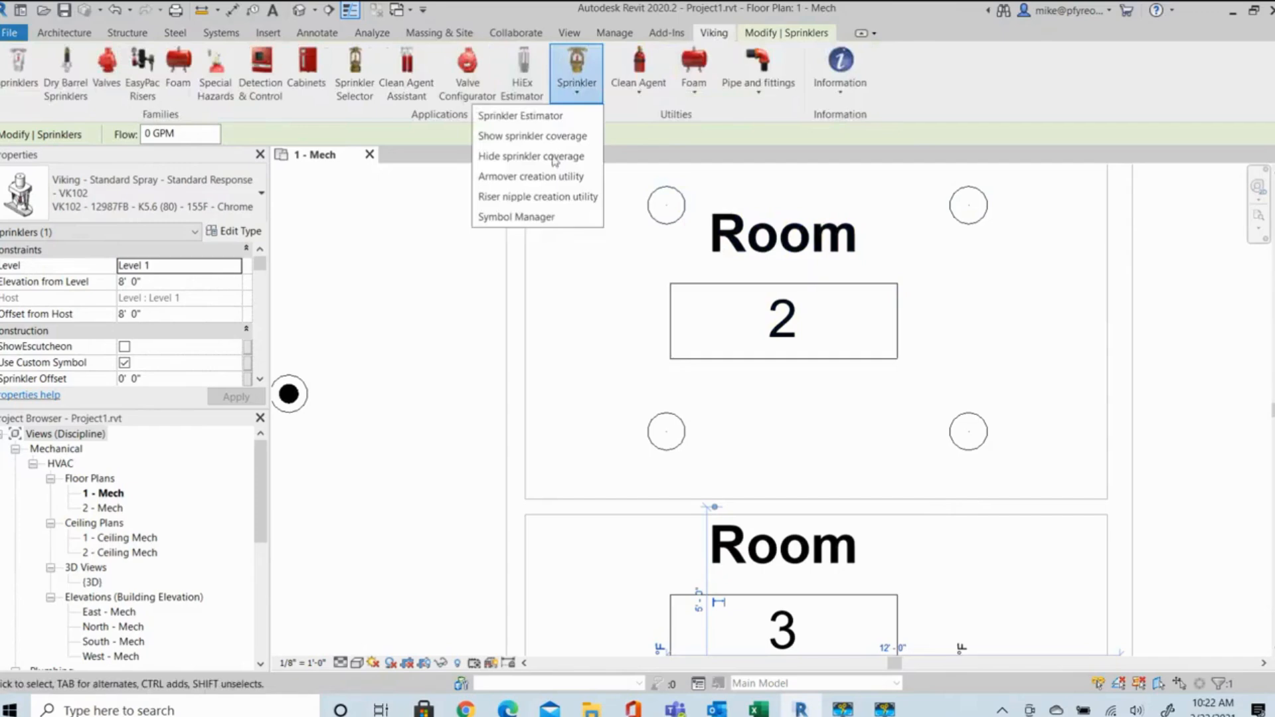
left_click(534, 224)
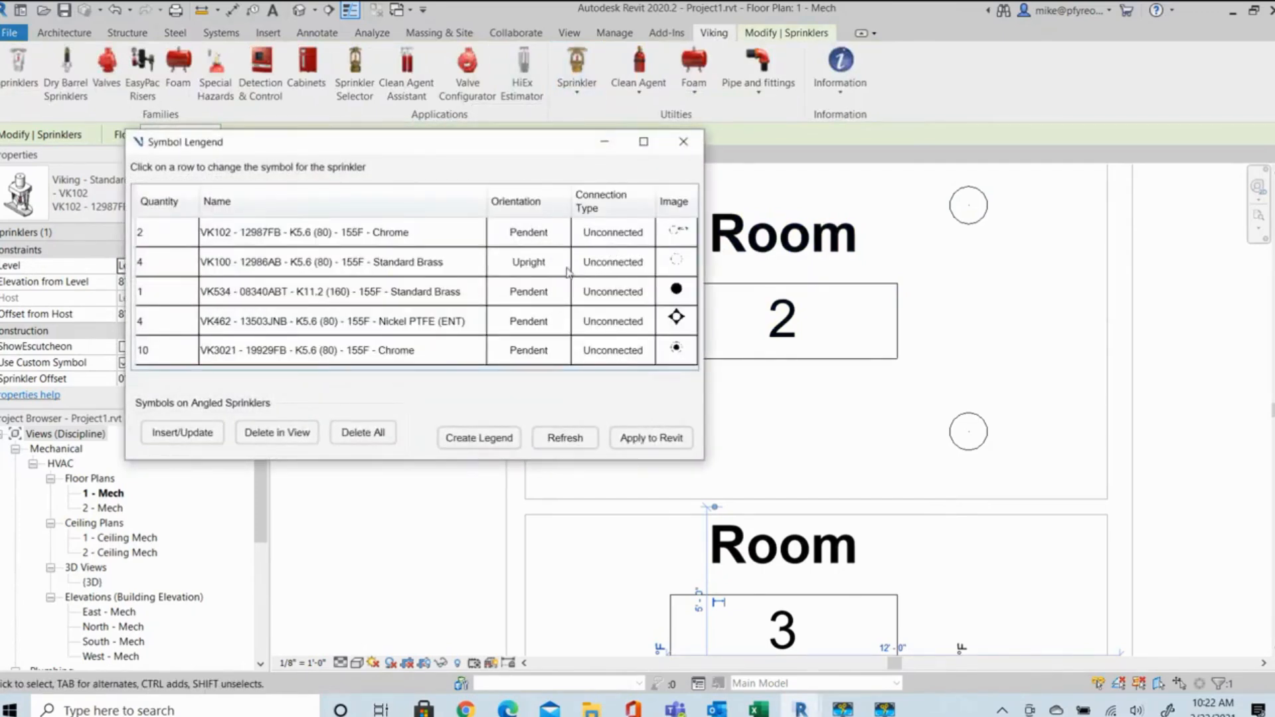
left_click(384, 265)
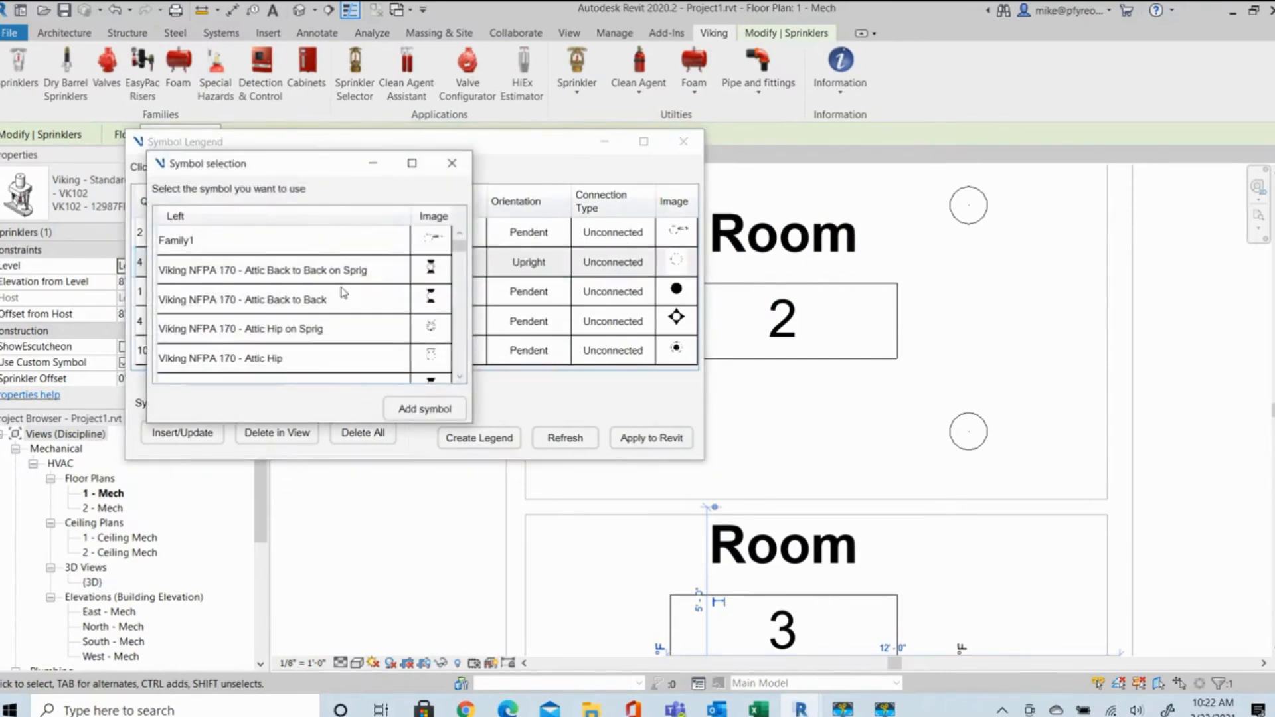
scroll(342, 292, "down", 5)
scroll(342, 294, "down", 5)
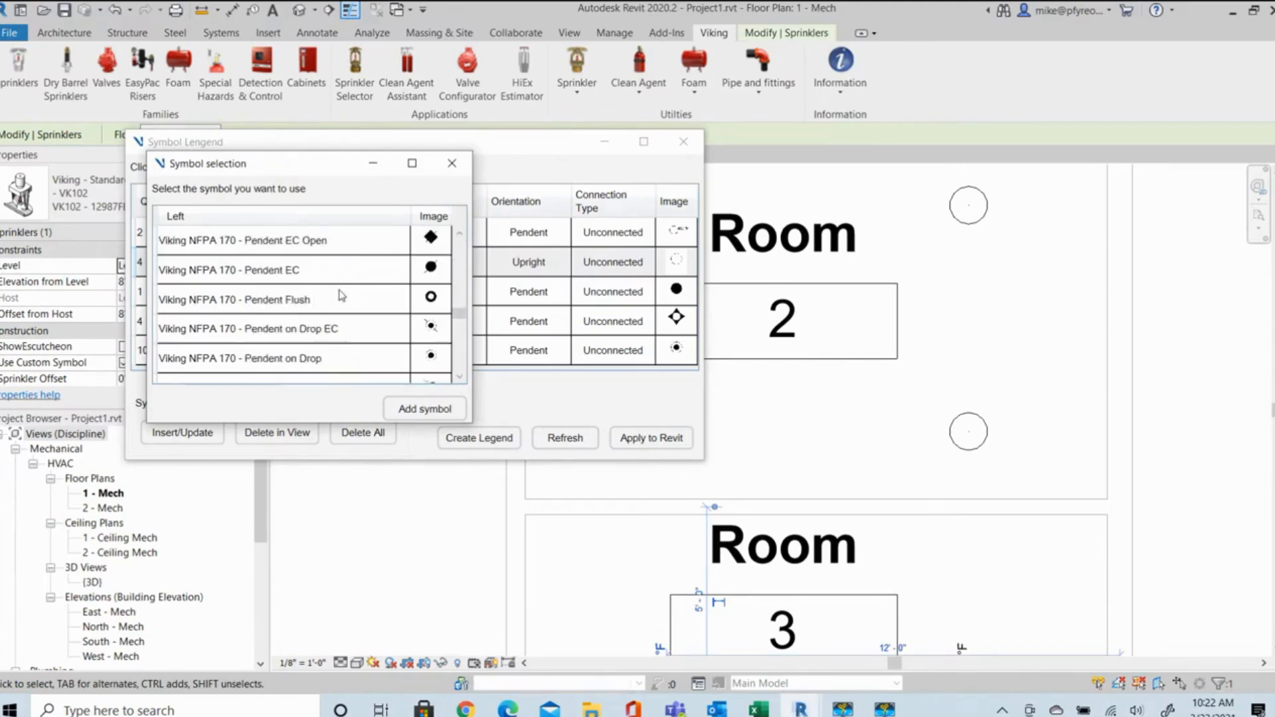
scroll(342, 294, "down", 2)
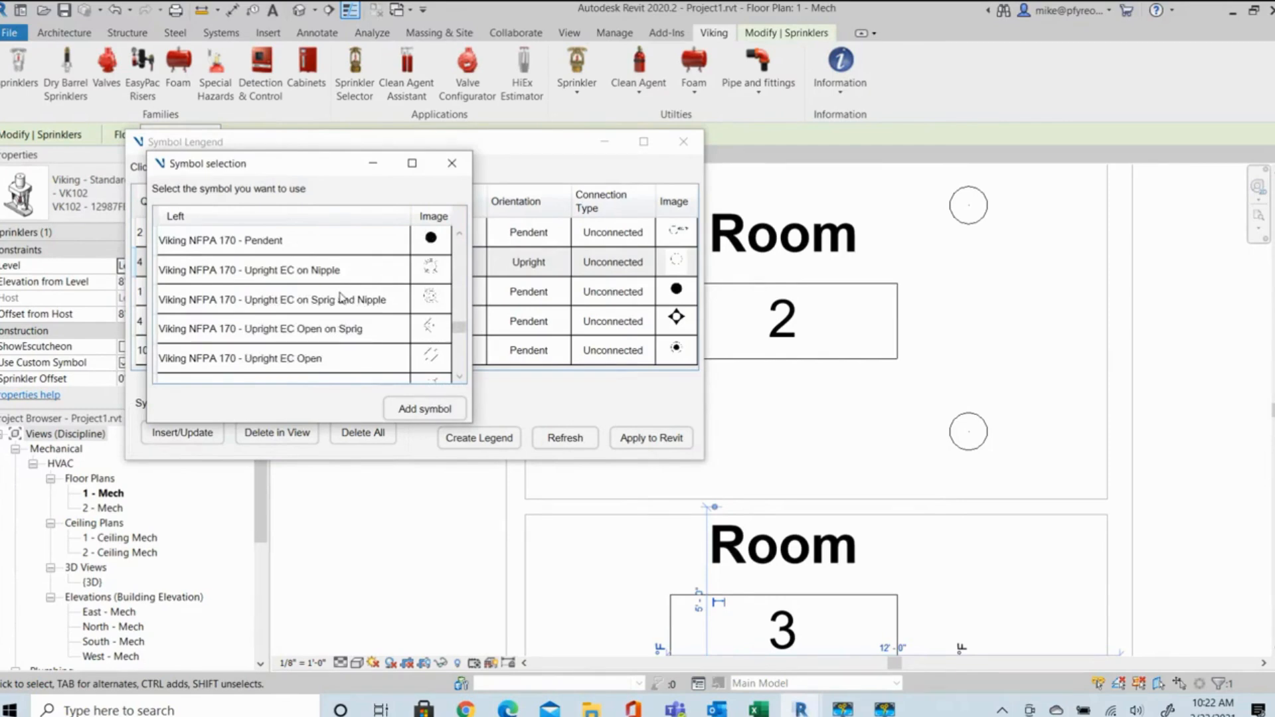
scroll(288, 296, "down", 4)
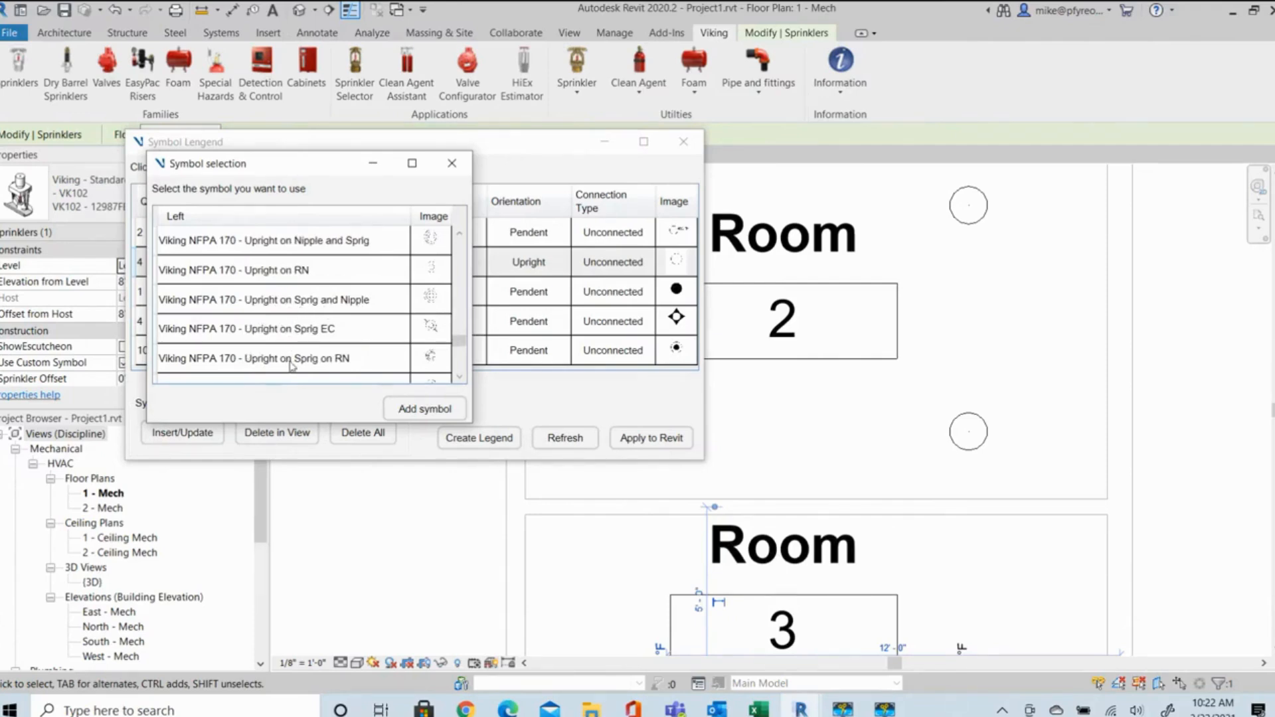
scroll(291, 292, "down", 3)
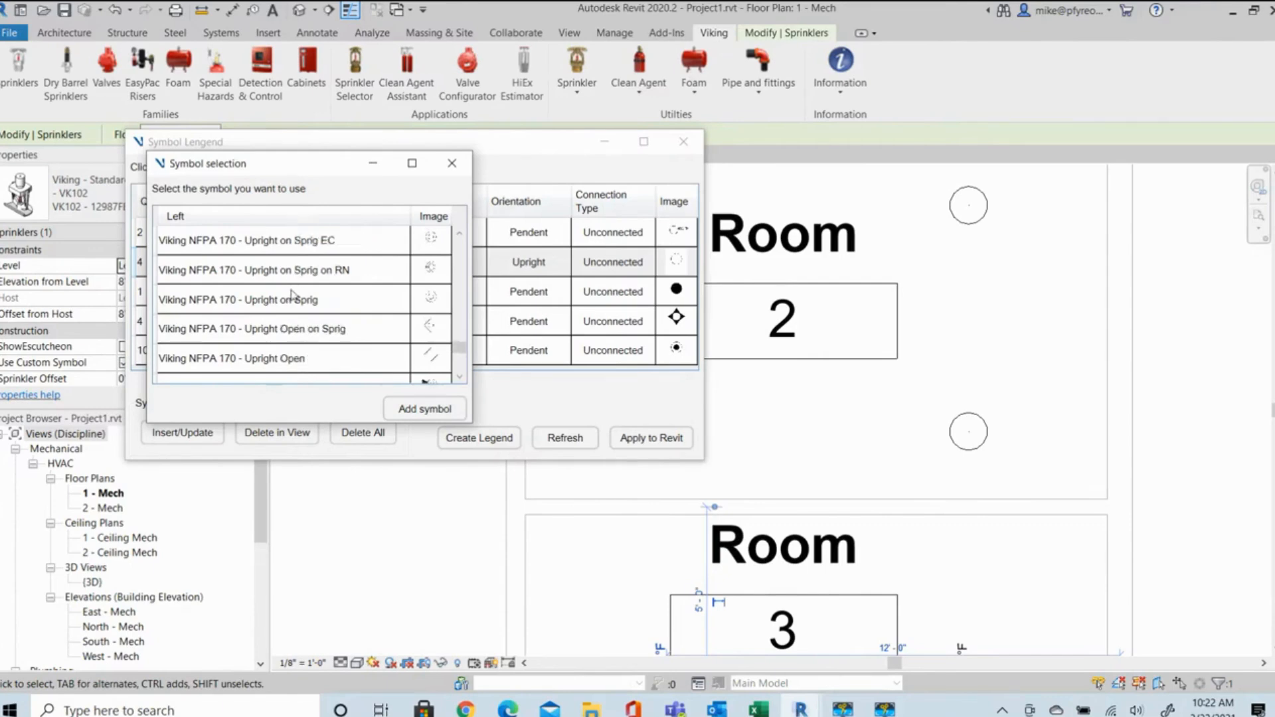
scroll(305, 362, "down", 3)
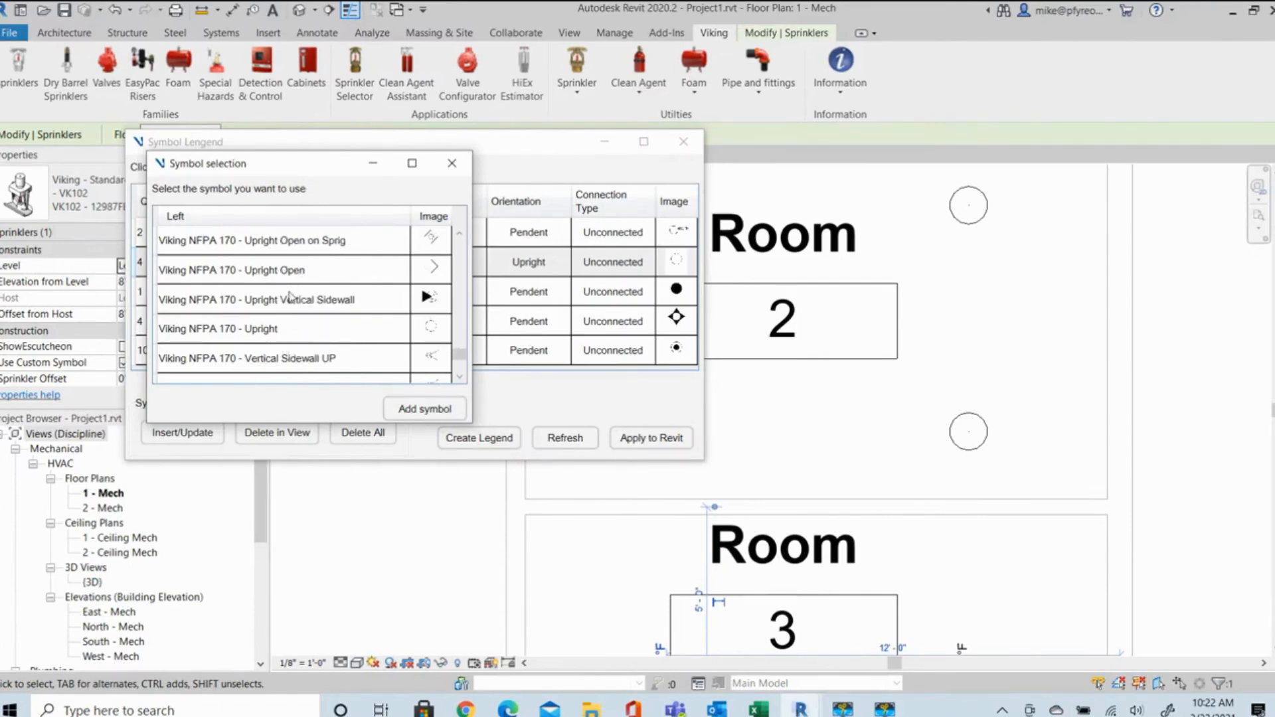
scroll(317, 302, "up", 3)
scroll(320, 296, "down", 3)
scroll(299, 305, "up", 3)
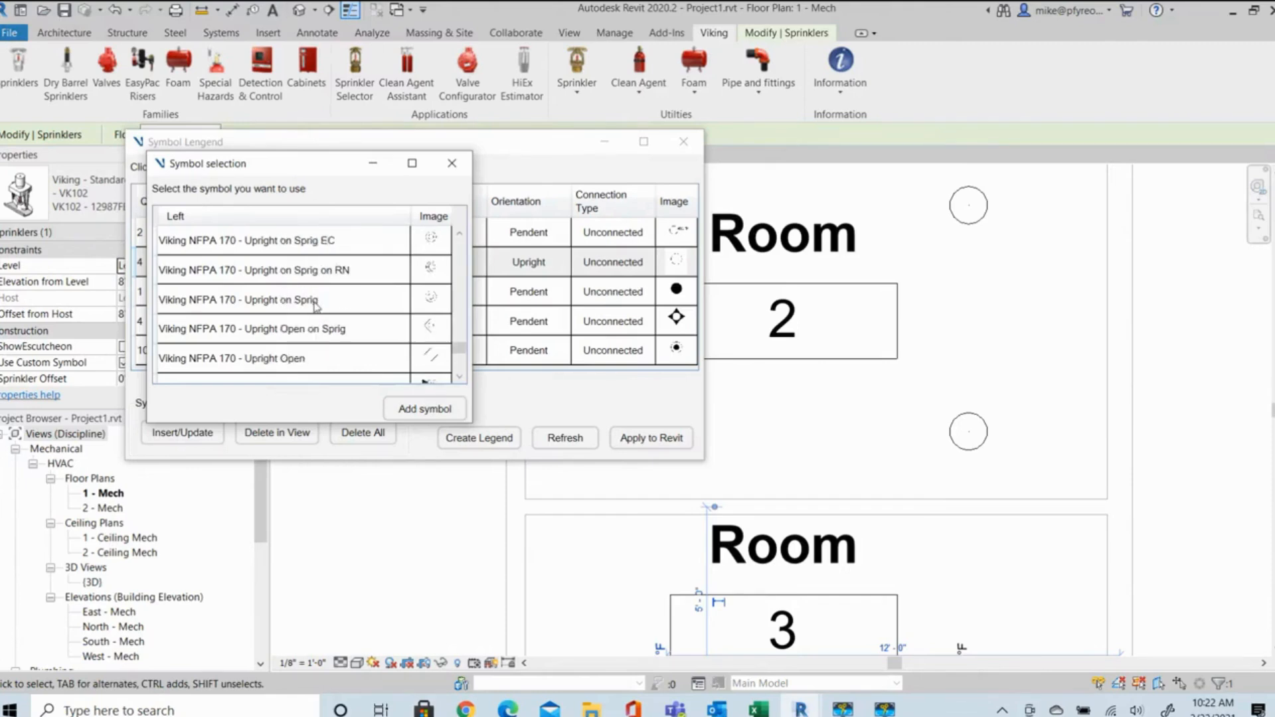
scroll(317, 304, "up", 3)
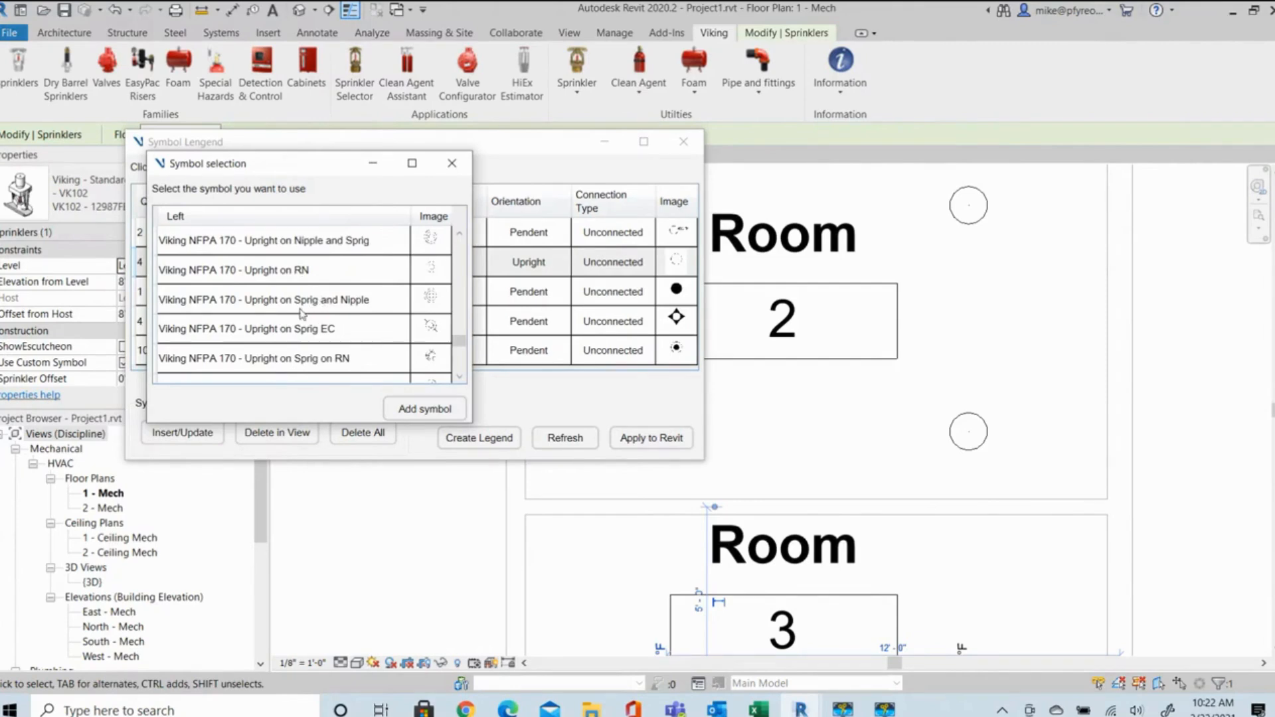
double_click(284, 271)
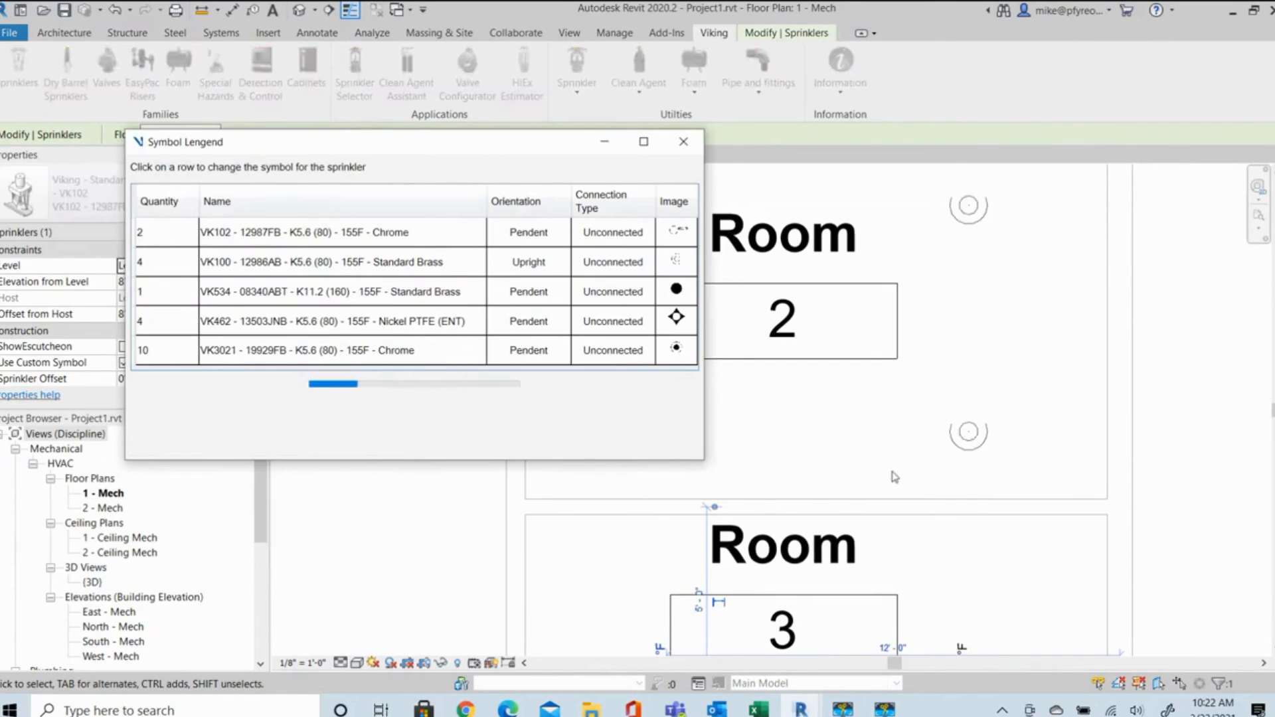
scroll(958, 414, "down", 2)
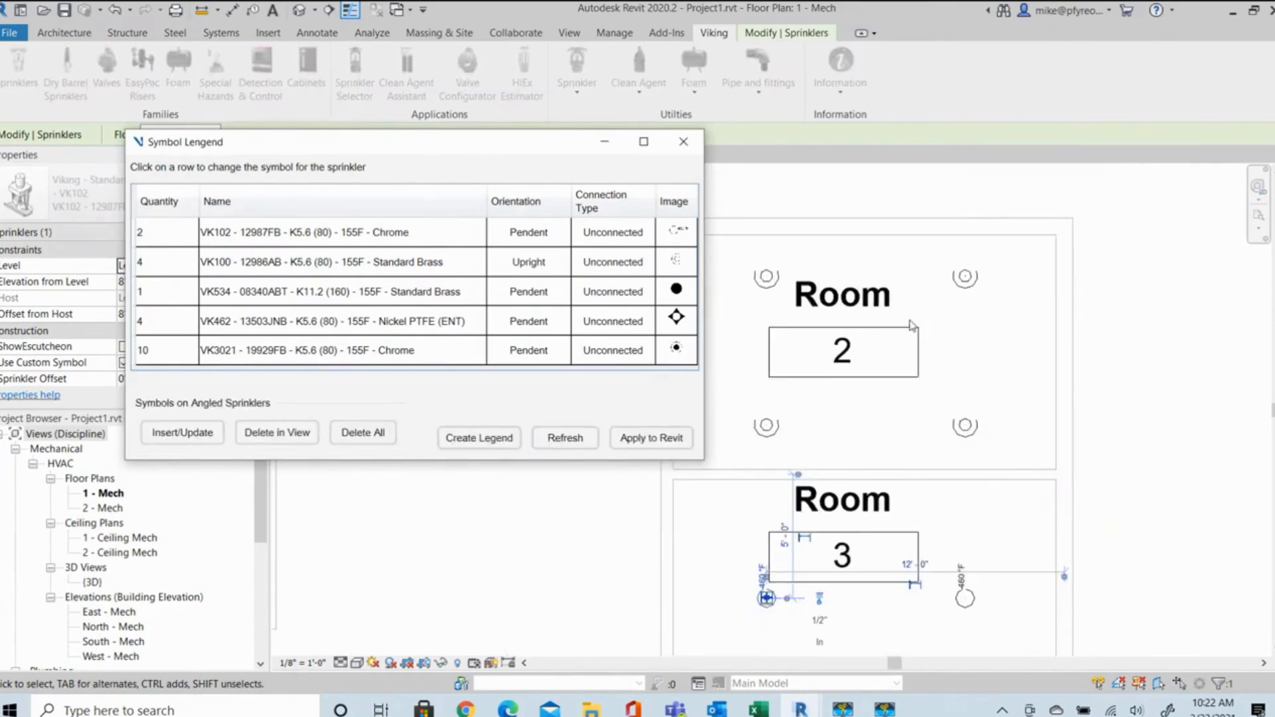
scroll(911, 326, "down", 2)
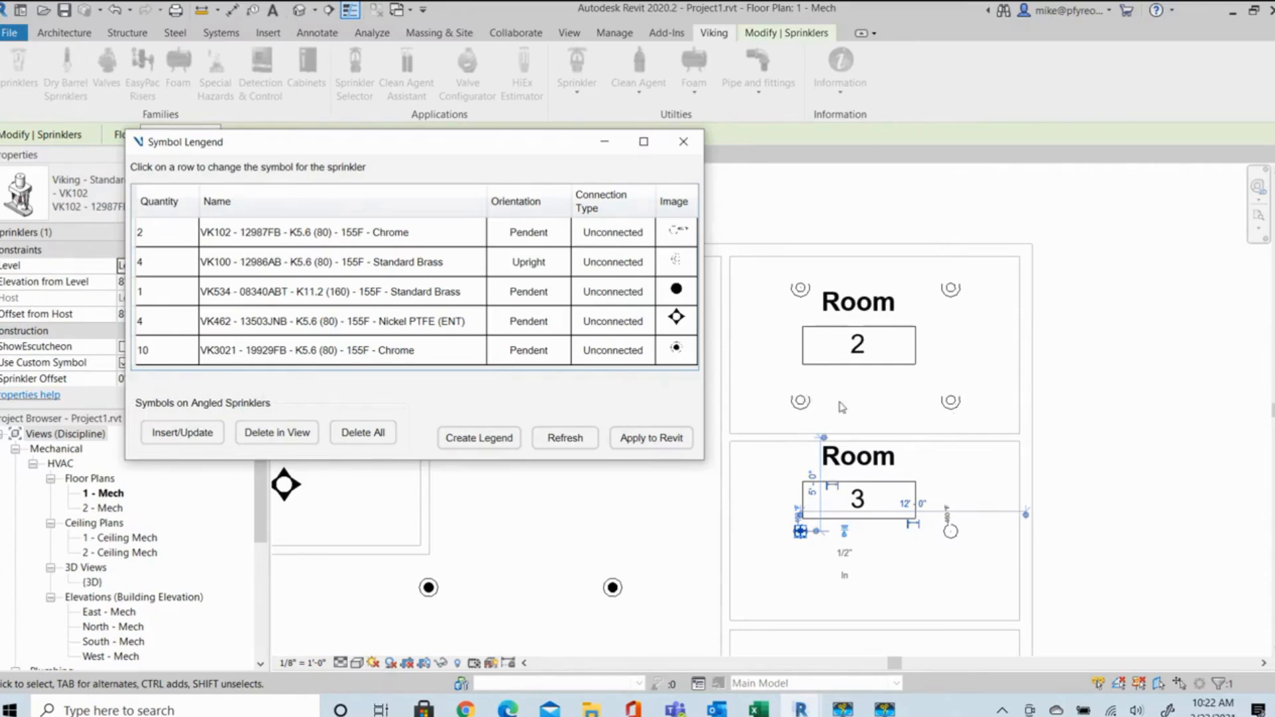
Rotate the VK100 upright sprinkler in the northeast corner of Room 2 a quarter turn.
left_click(952, 289)
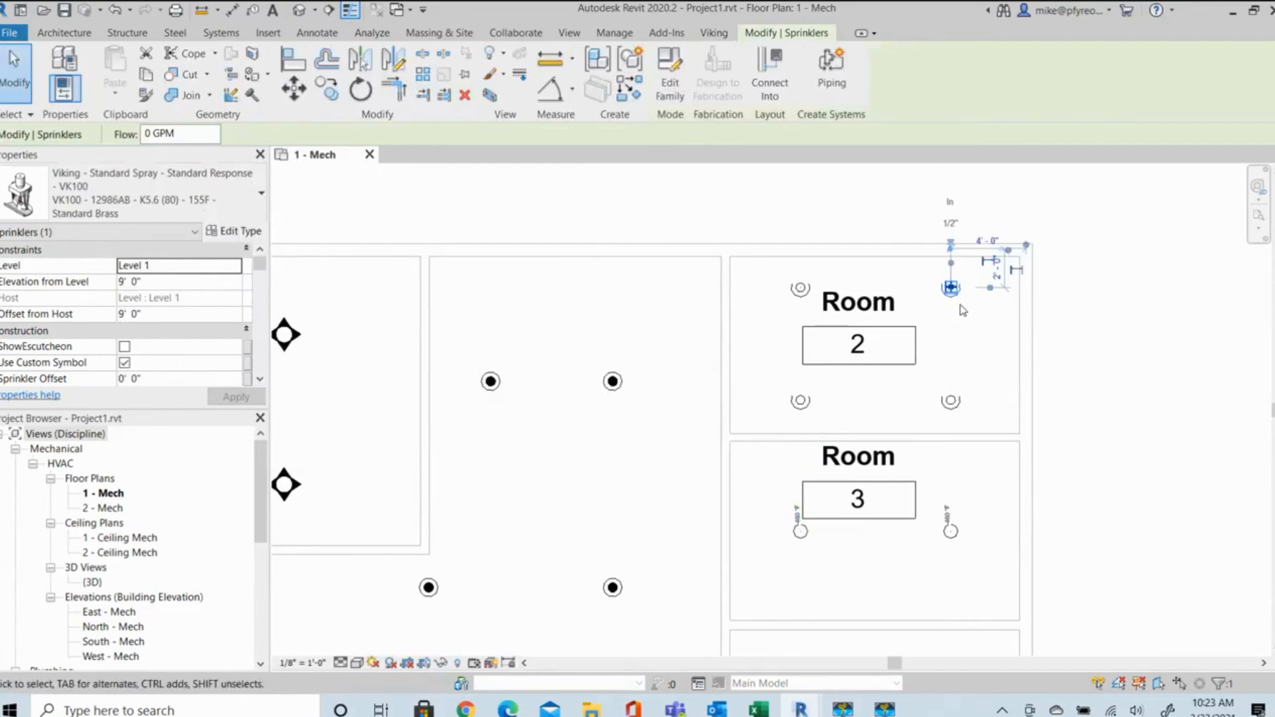
key("space")
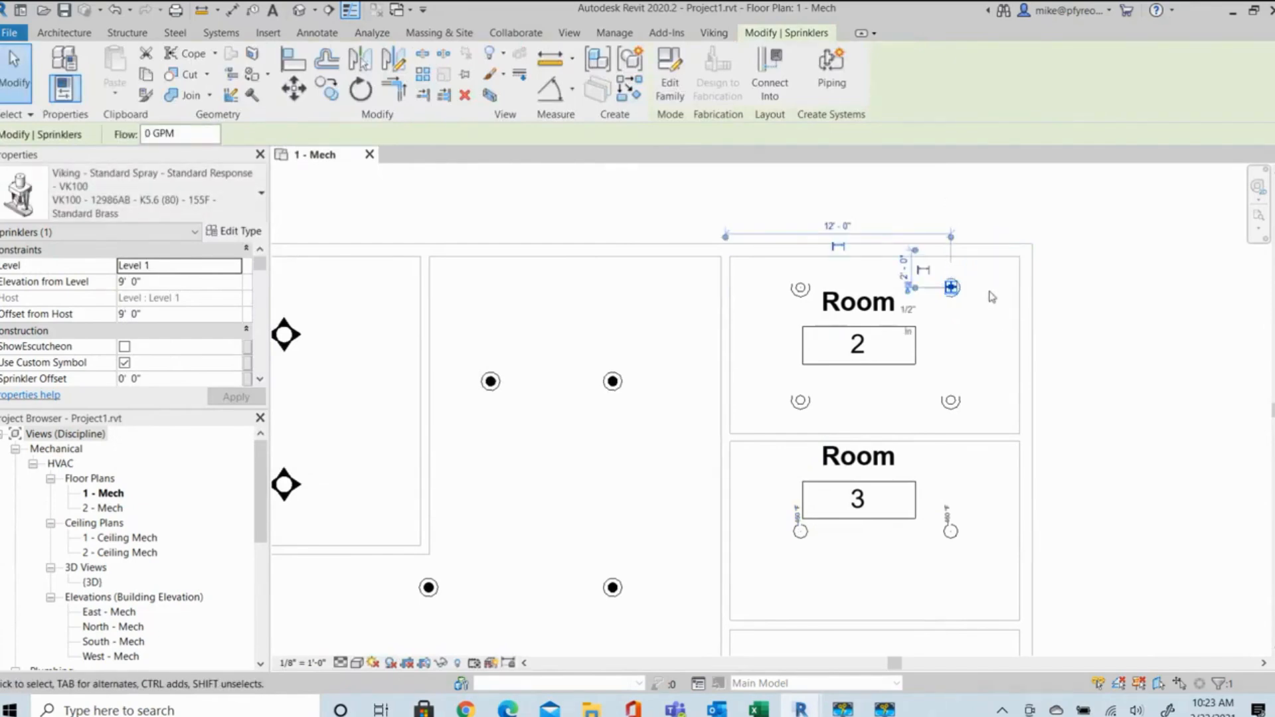
left_click(991, 297)
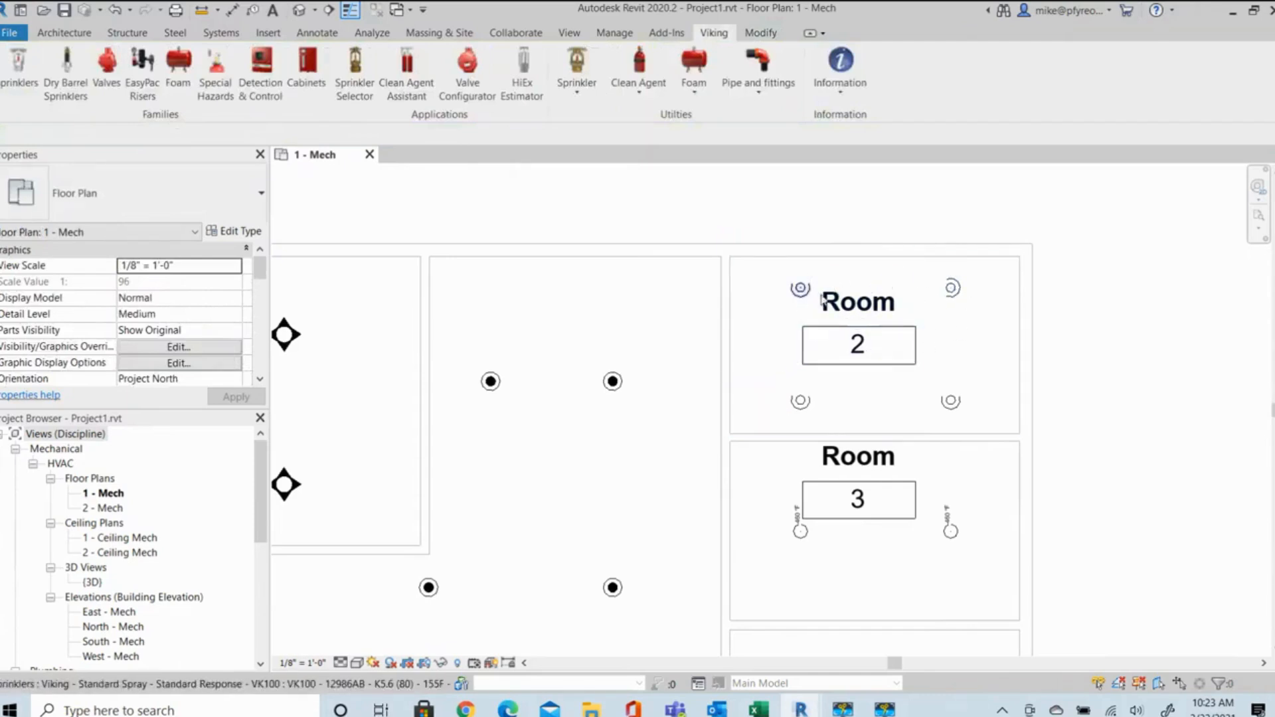
Draw a building section facing north across Room 4, just south of the VK534 sprinkler, extending past the east wall.
scroll(964, 296, "down", 1)
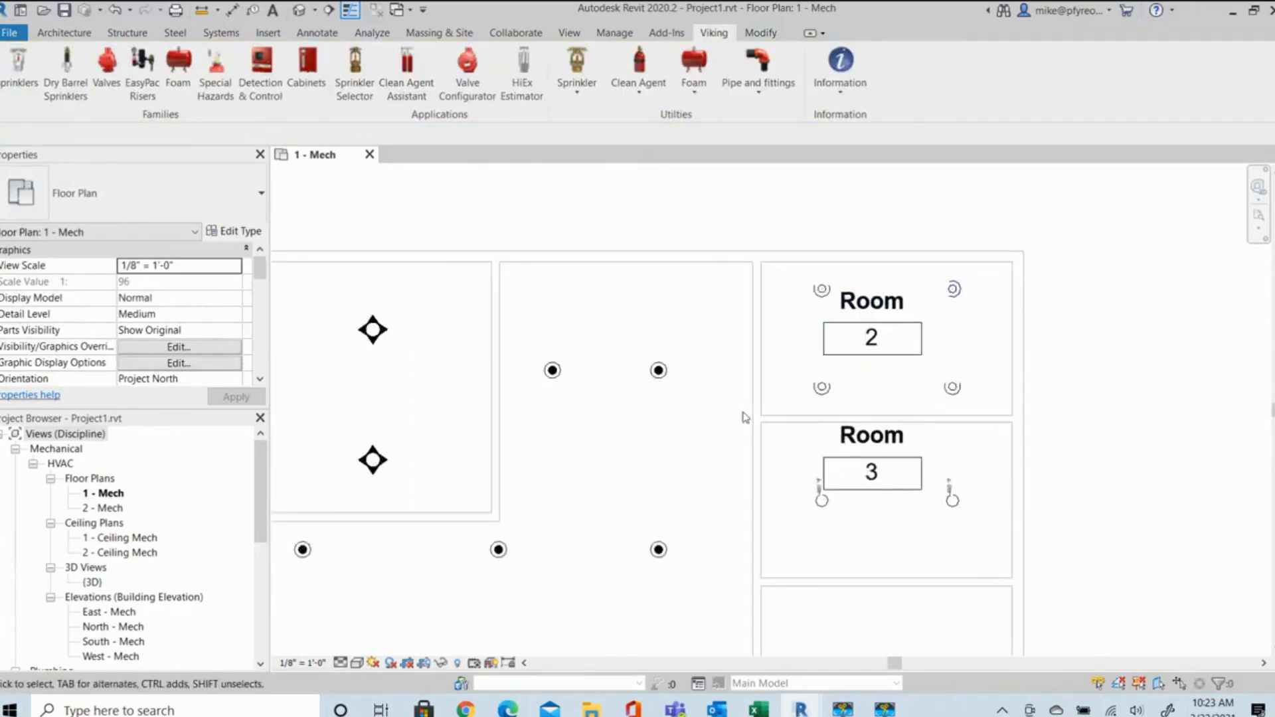
scroll(827, 403, "down", 1)
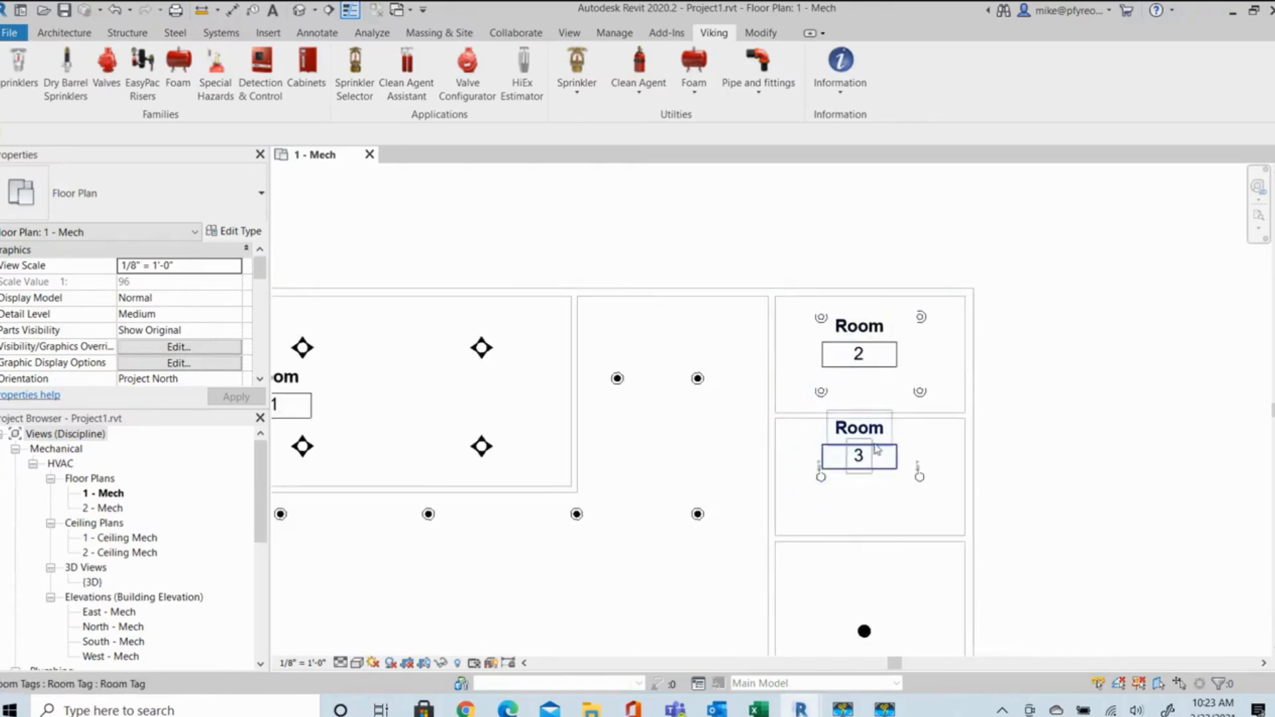
scroll(869, 464, "down", 1)
middle_click_drag(888, 532, 900, 407)
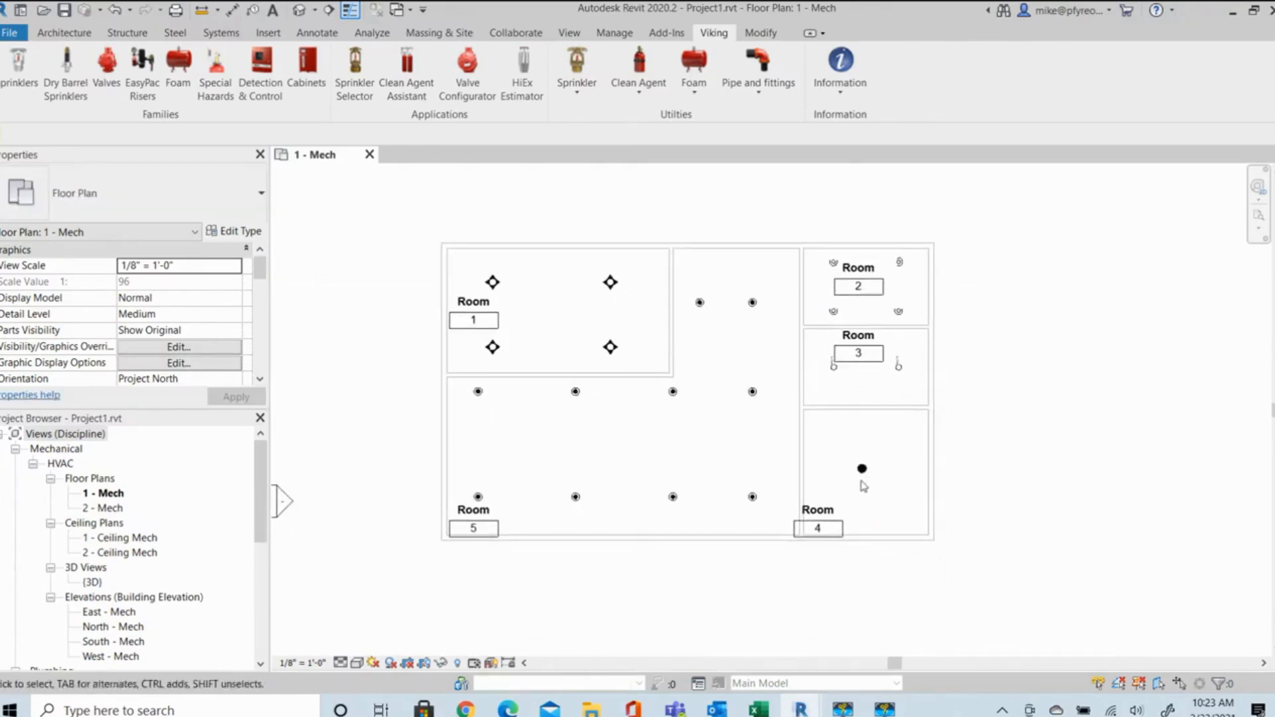
scroll(877, 465, "up", 5)
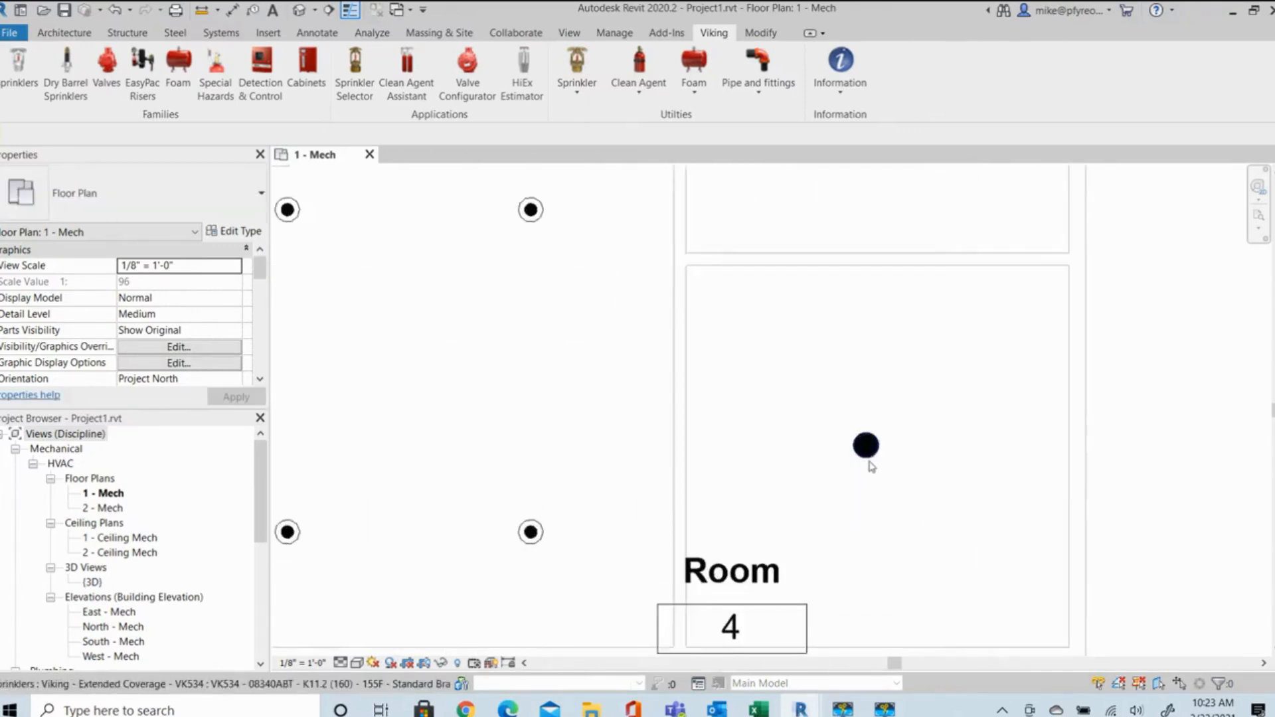
left_click(867, 448)
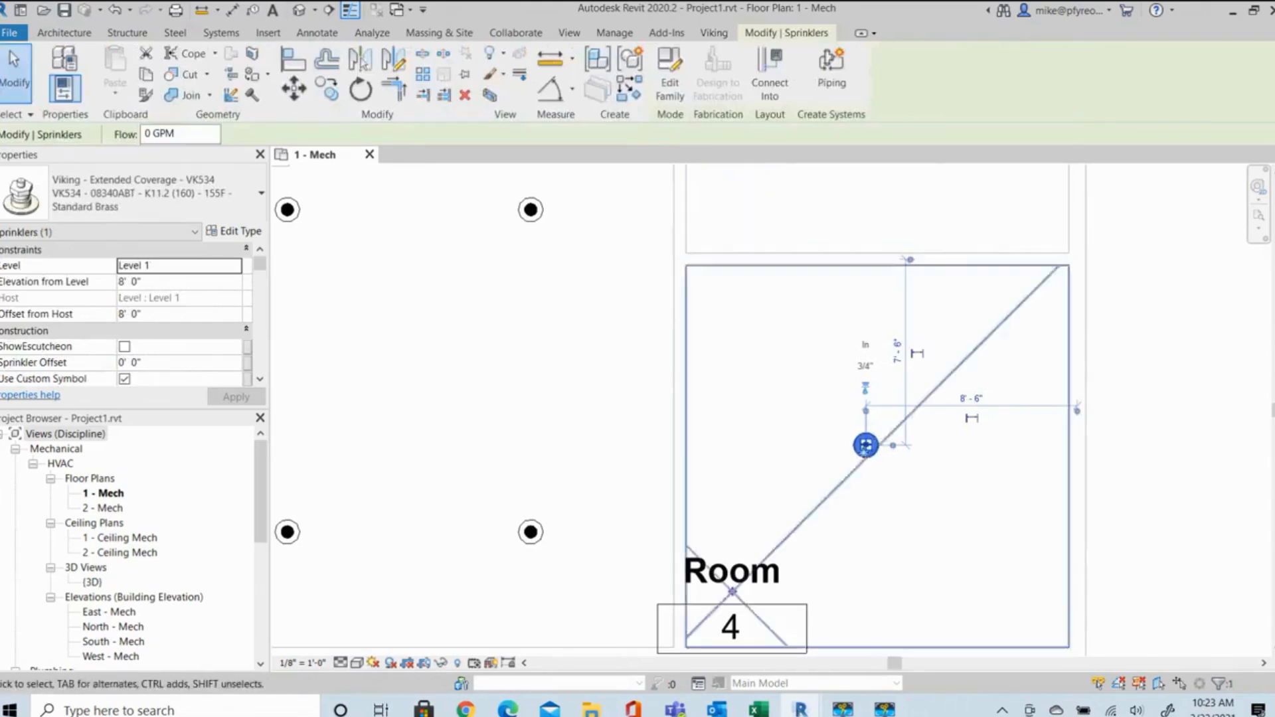
left_click(328, 10)
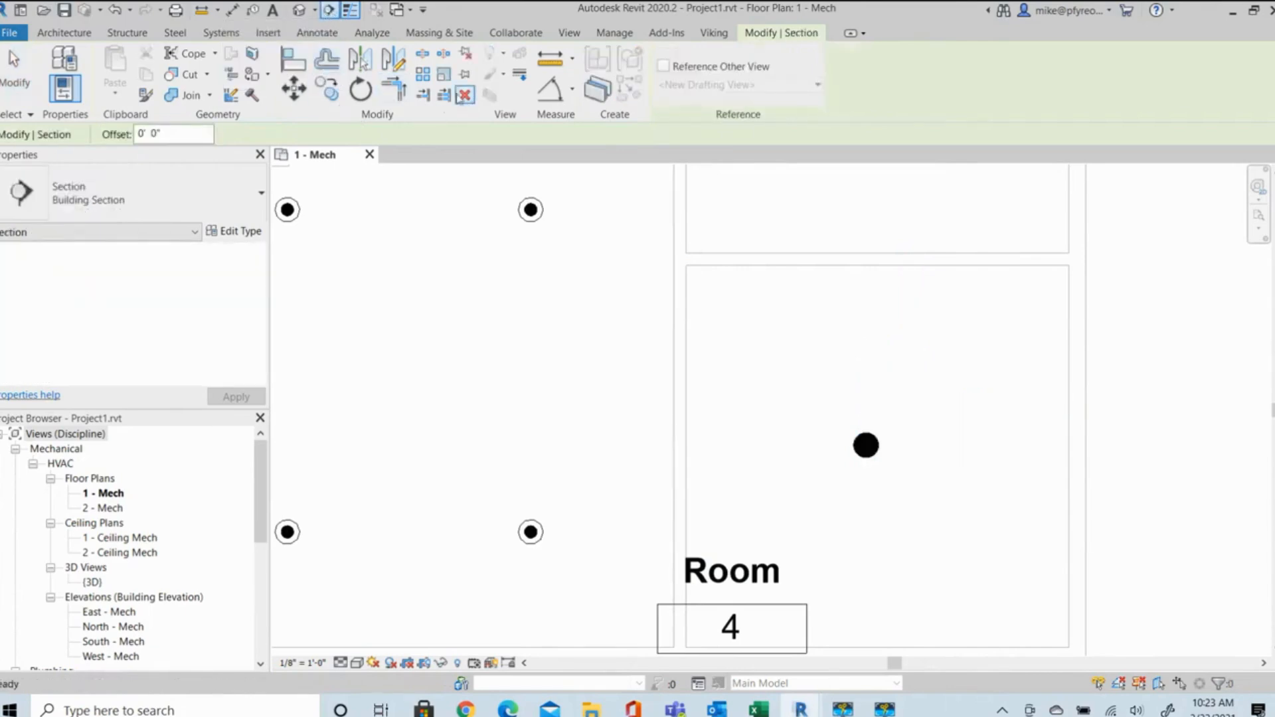
left_click(765, 489)
left_click(1155, 490)
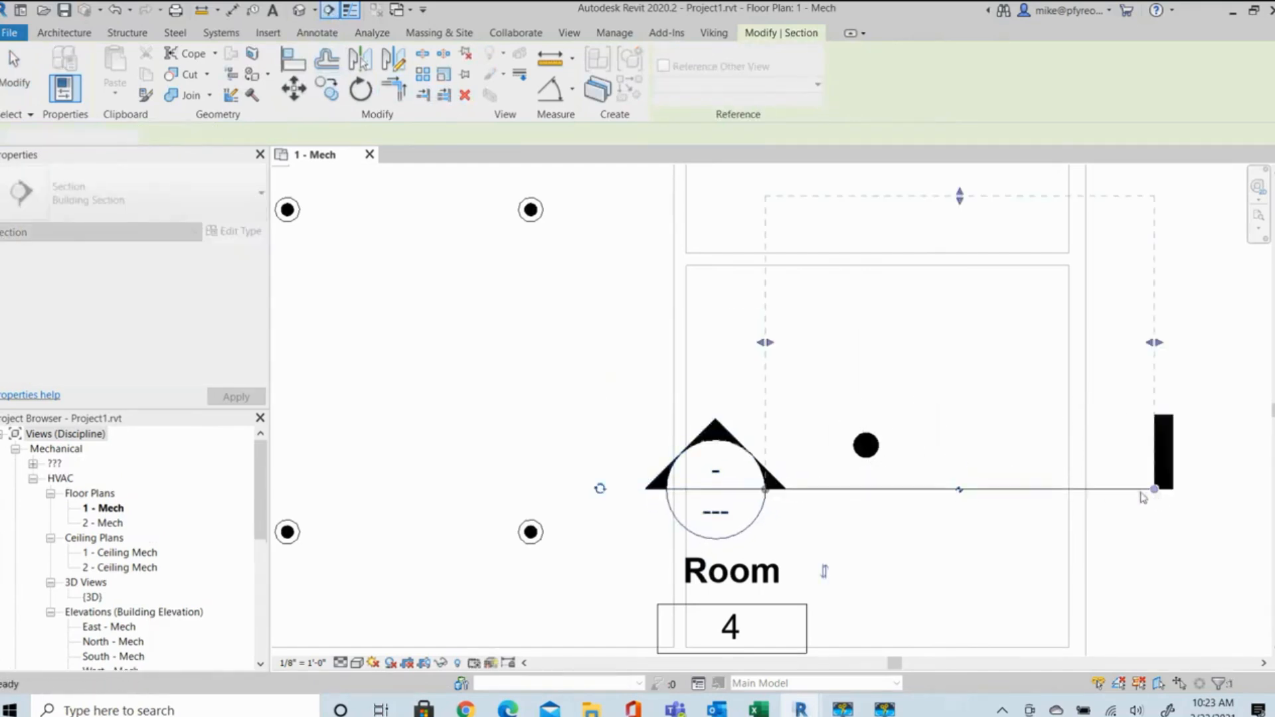
key("Escape")
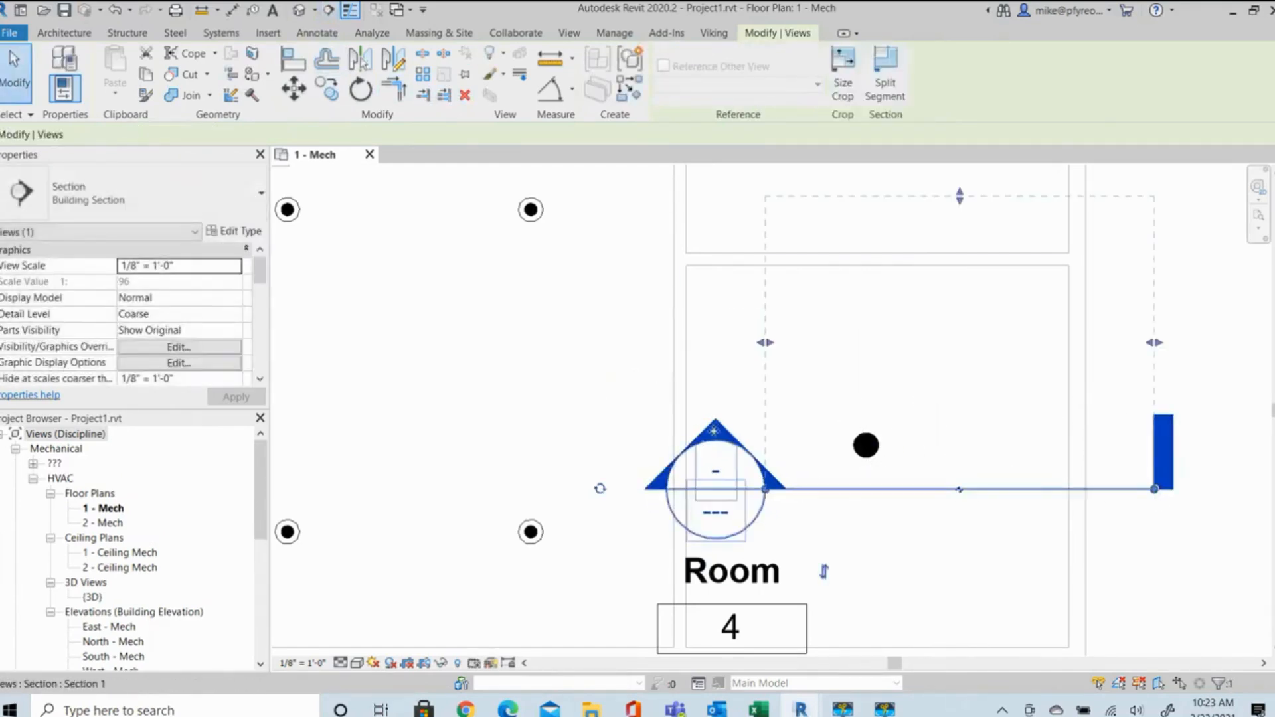
key("Escape")
Open the Room 4 section view and tilt the VK534 sprinkler by about 10 degrees.
double_click(718, 429)
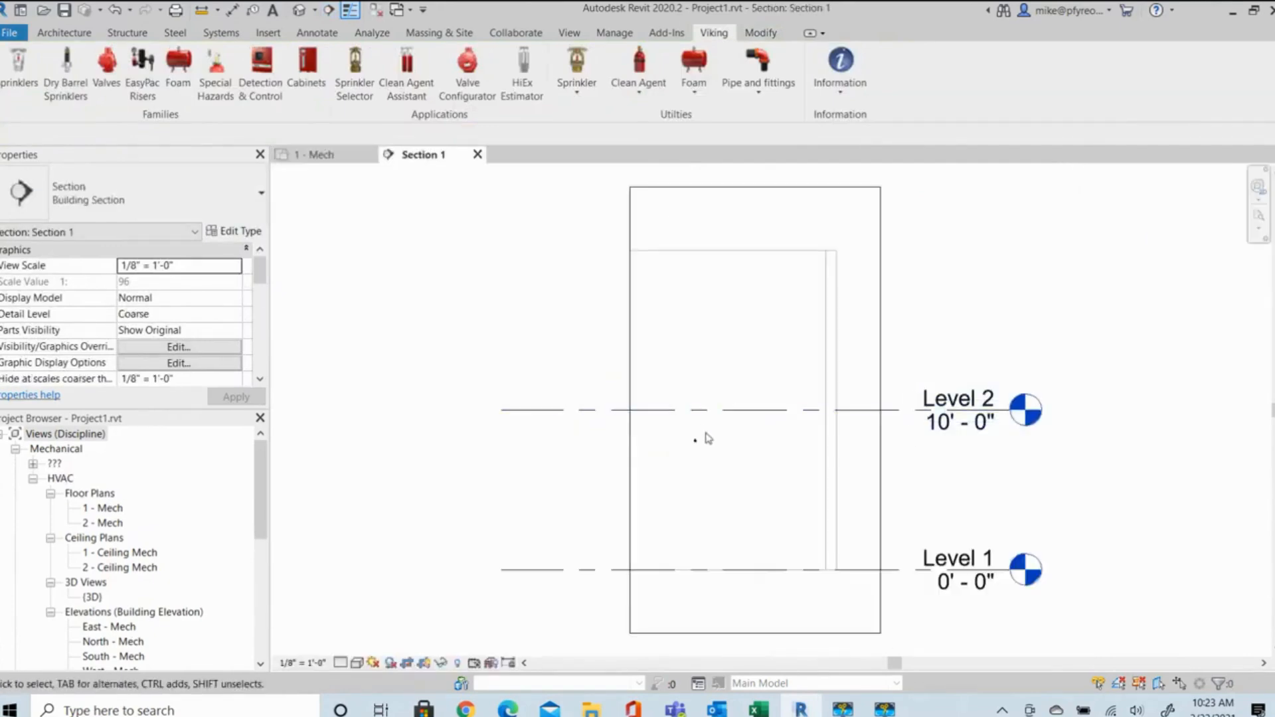
scroll(731, 438, "up", 6)
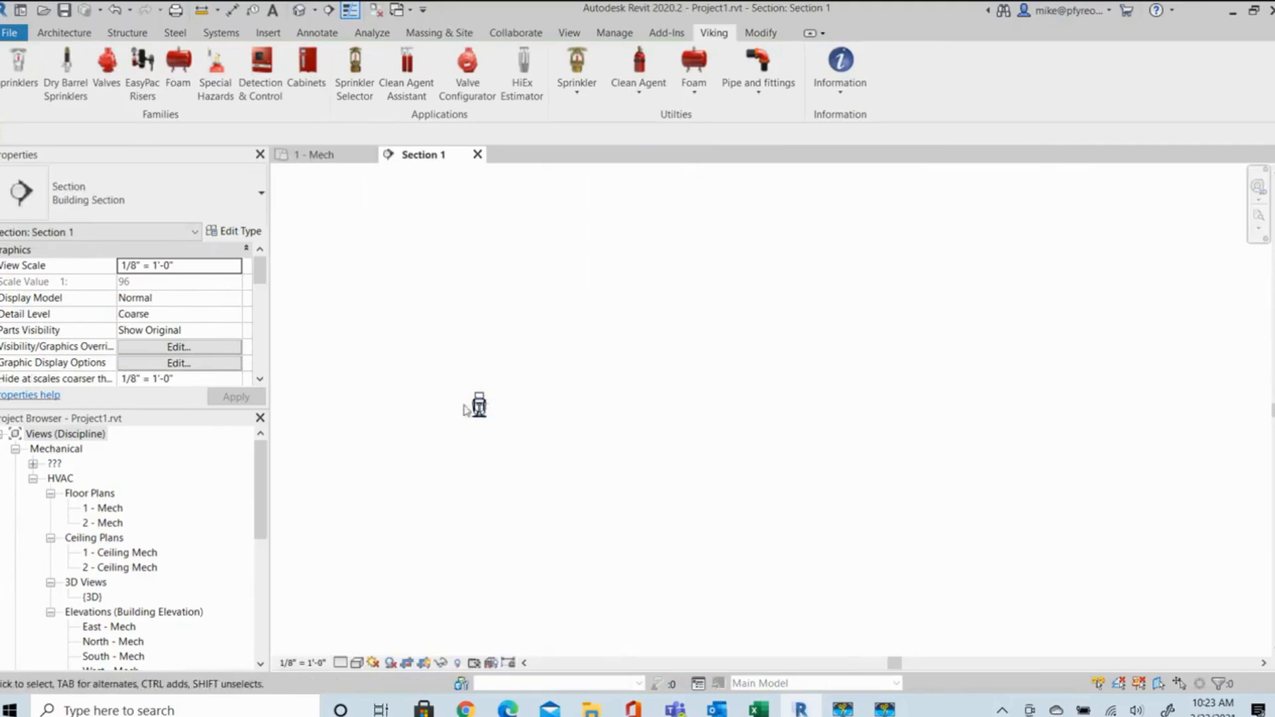
left_click(479, 405)
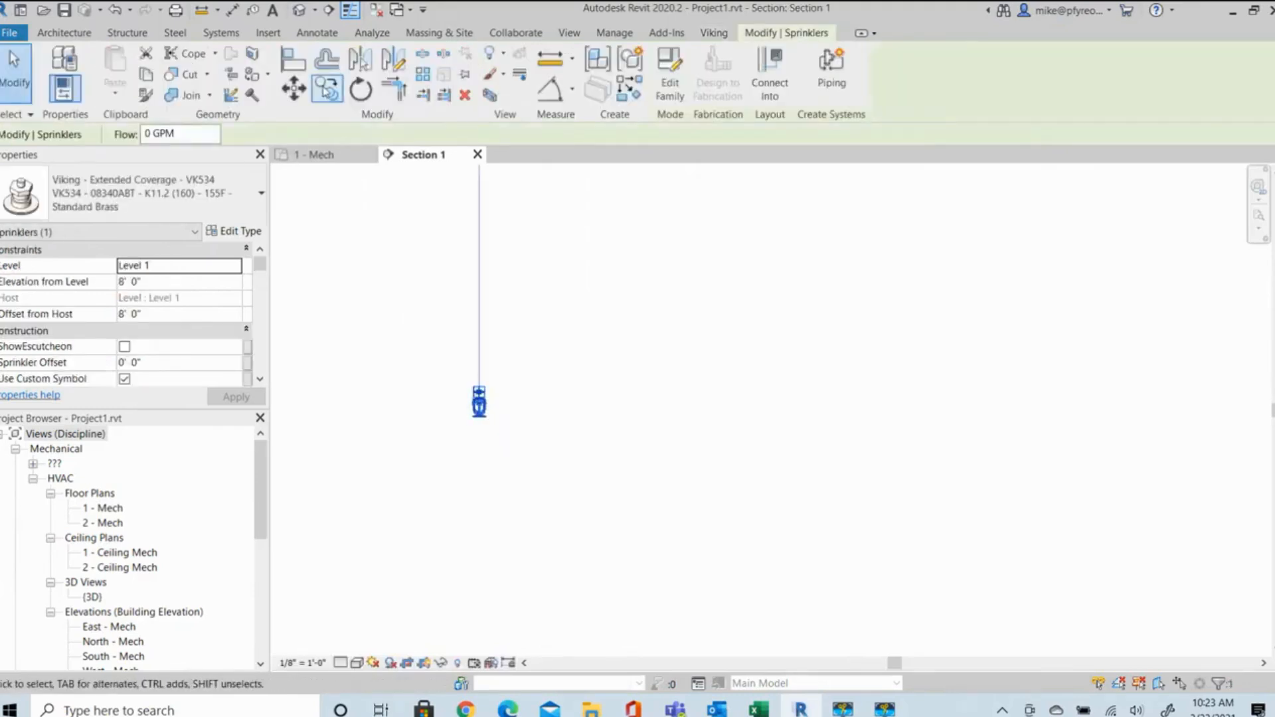
left_click(360, 89)
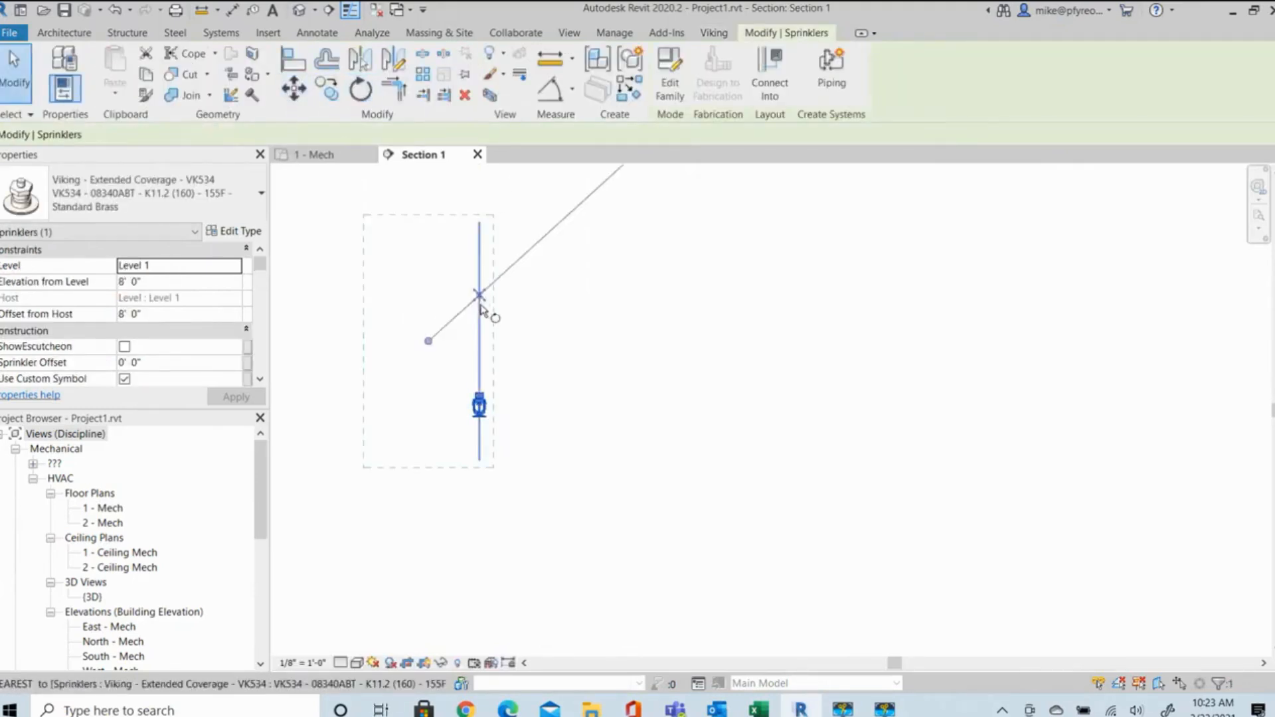
left_click(431, 412)
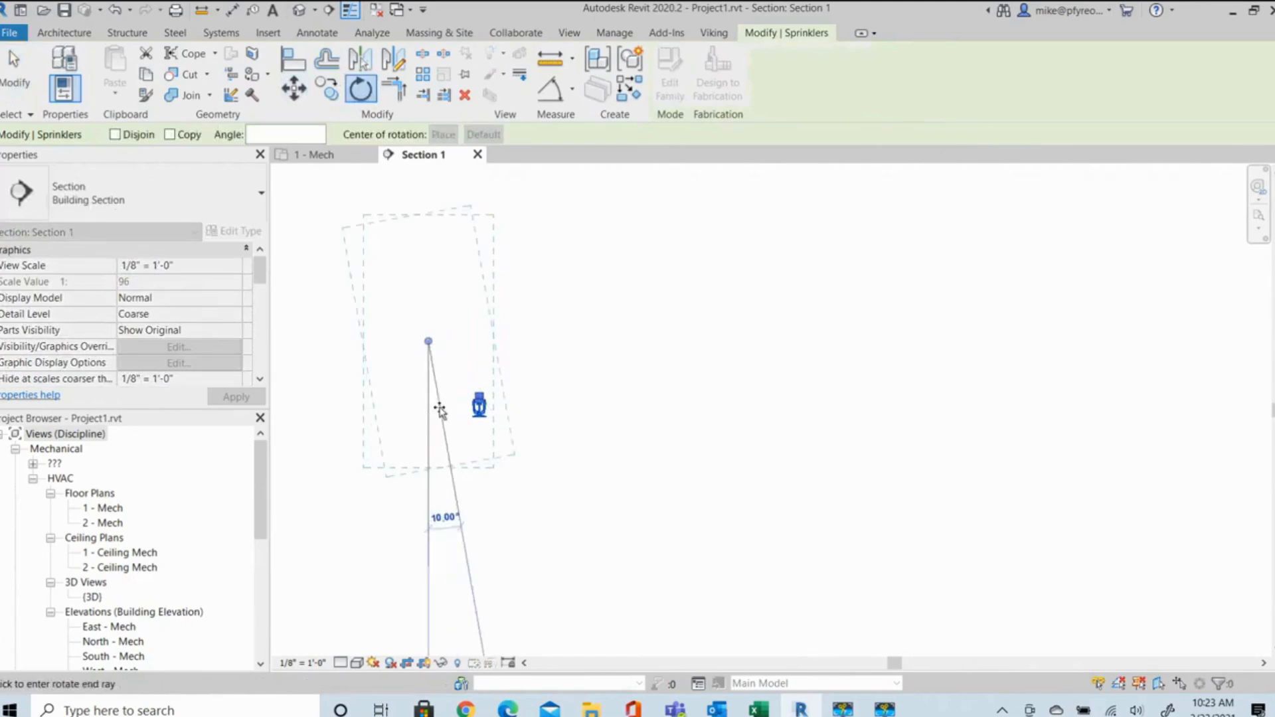
left_click(440, 409)
left_click(559, 406)
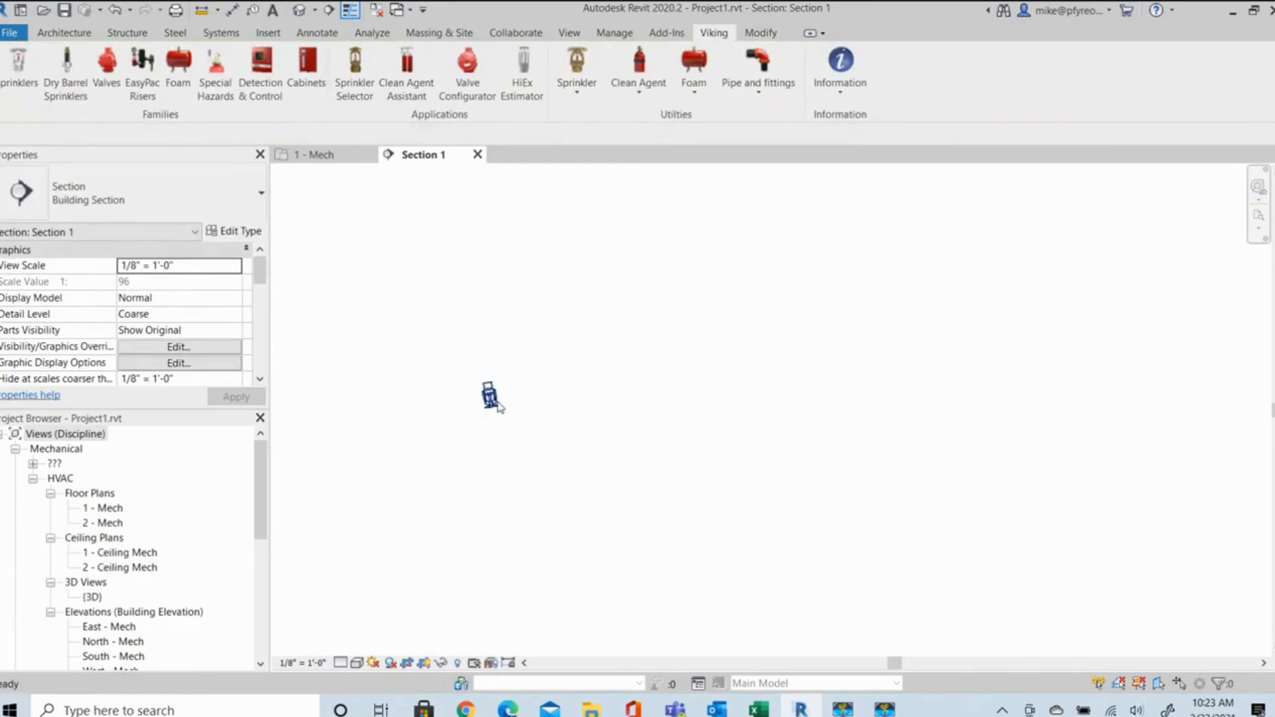
In the Symbol Manager, assign the Viking NFPA 170 - Pendent on Drop EC symbol to the angled VK534 sprinkler and apply it to the 1 - Mech plan.
left_click(349, 159)
scroll(854, 438, "up", 5)
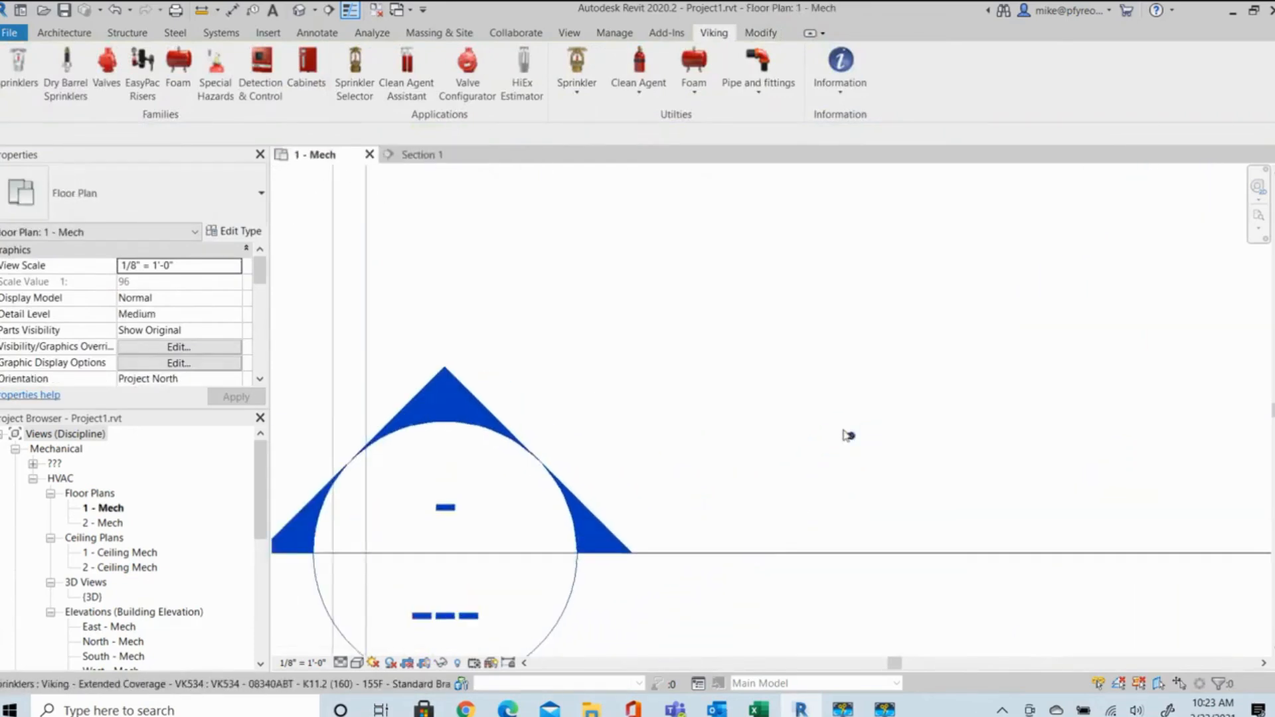
scroll(850, 437, "up", 3)
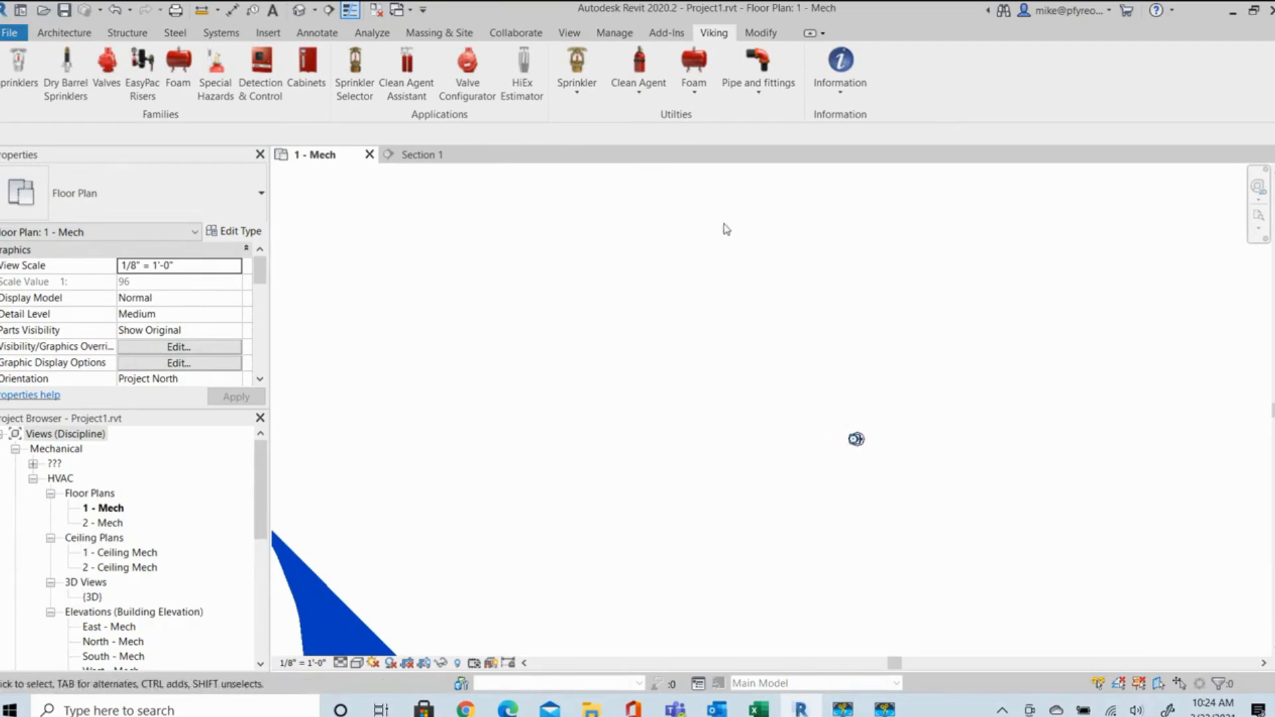
left_click(577, 77)
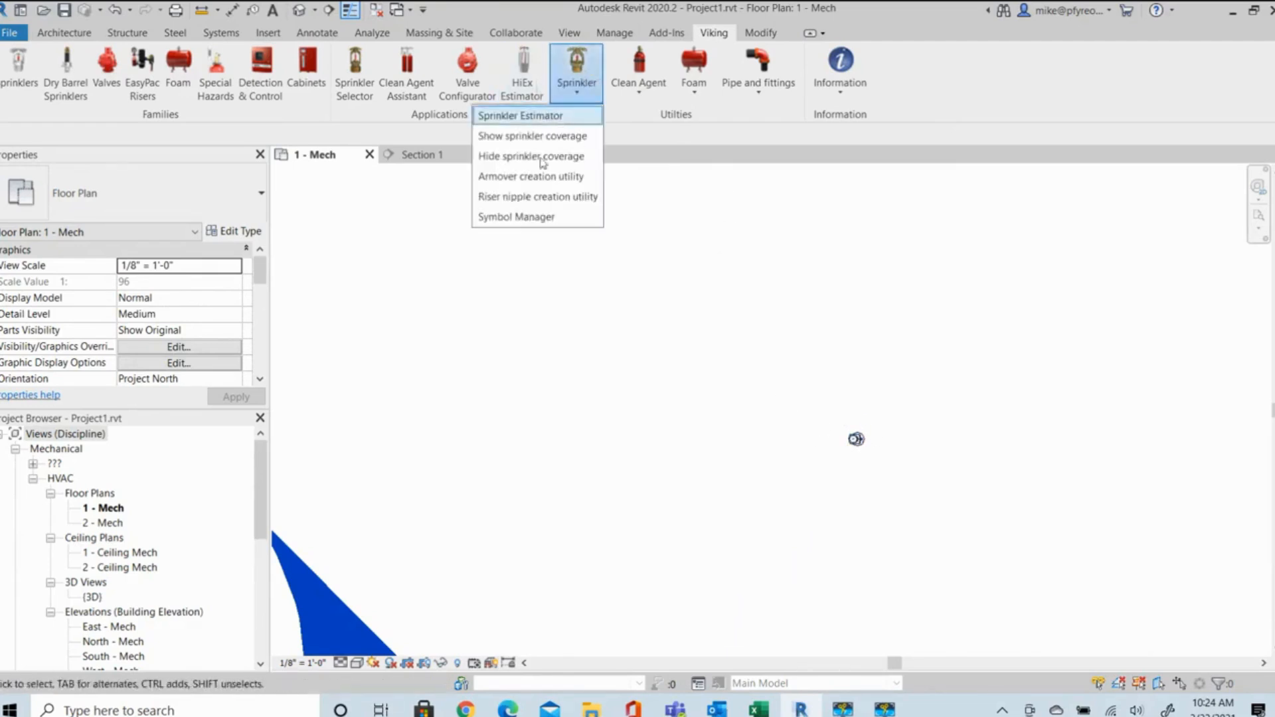
left_click(532, 218)
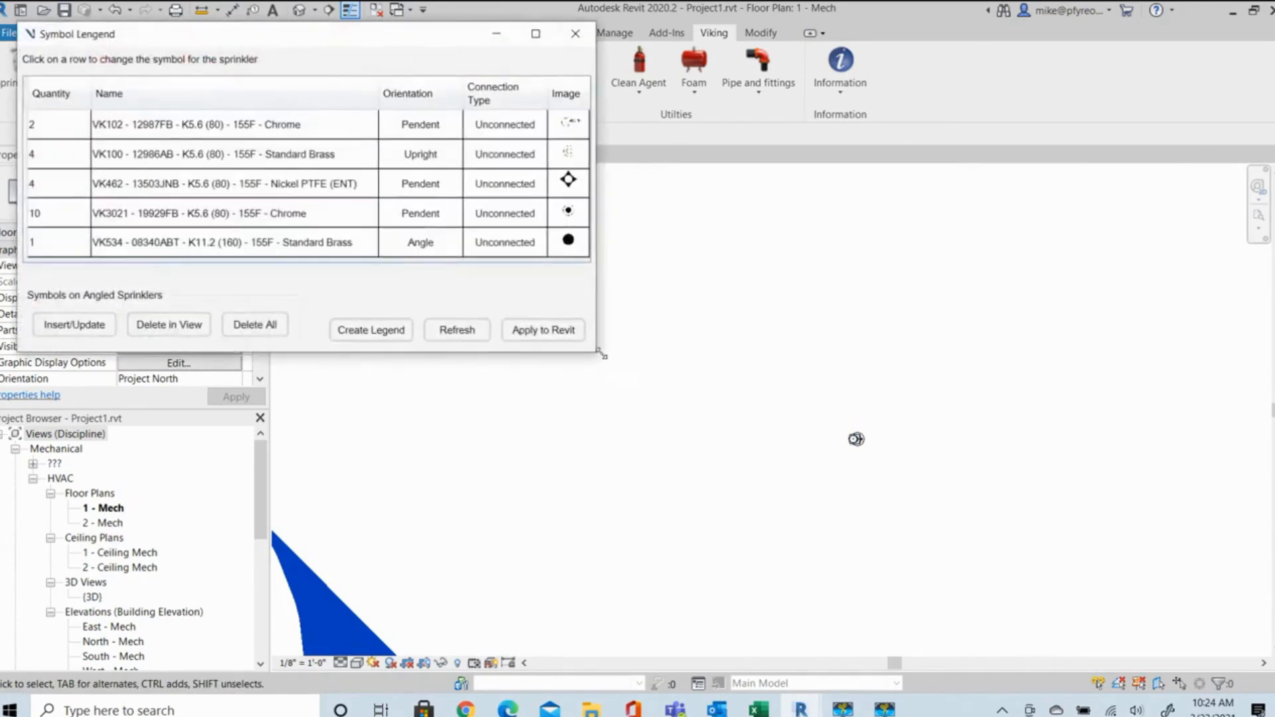
left_click(246, 246)
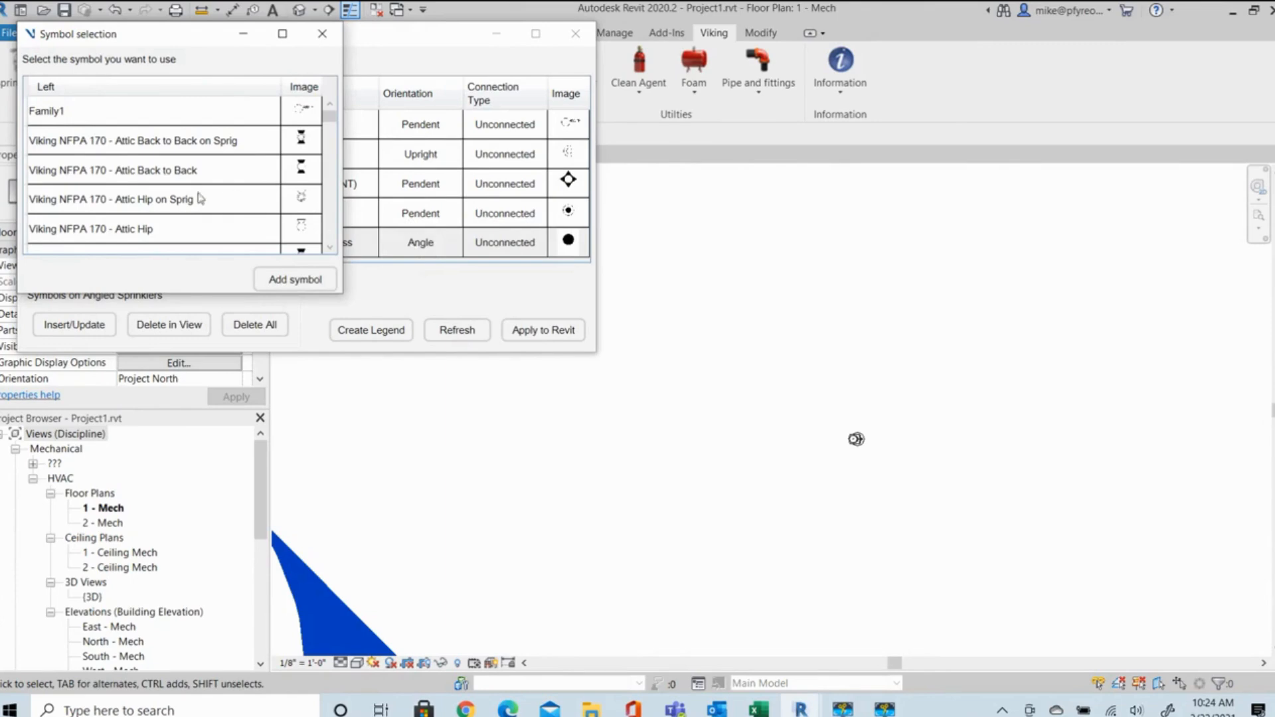
scroll(213, 190, "down", 5)
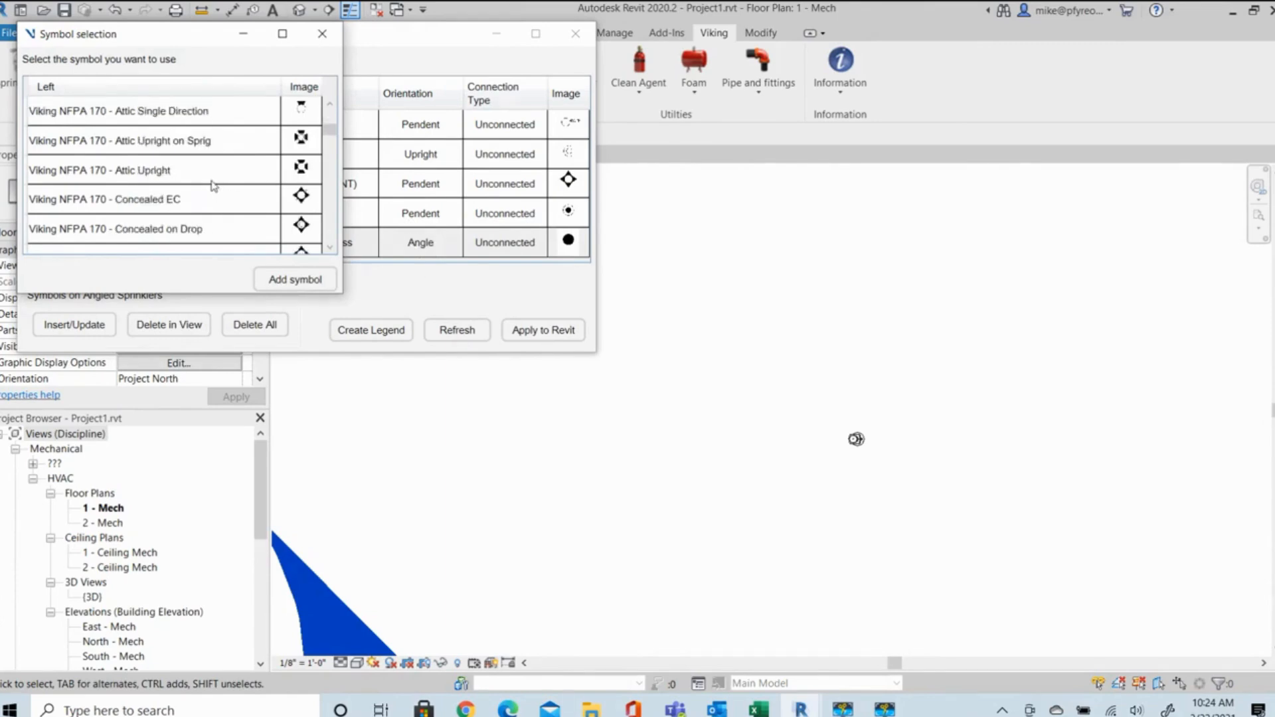
scroll(212, 185, "down", 5)
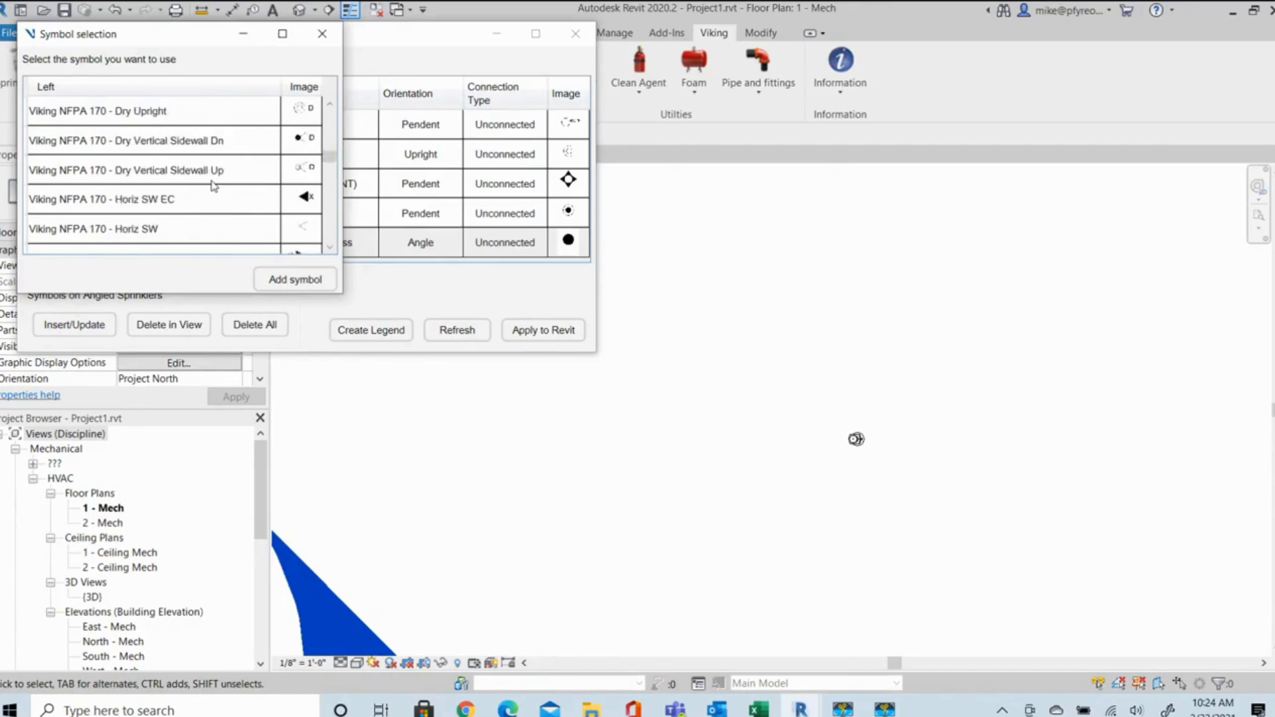
scroll(213, 186, "down", 3)
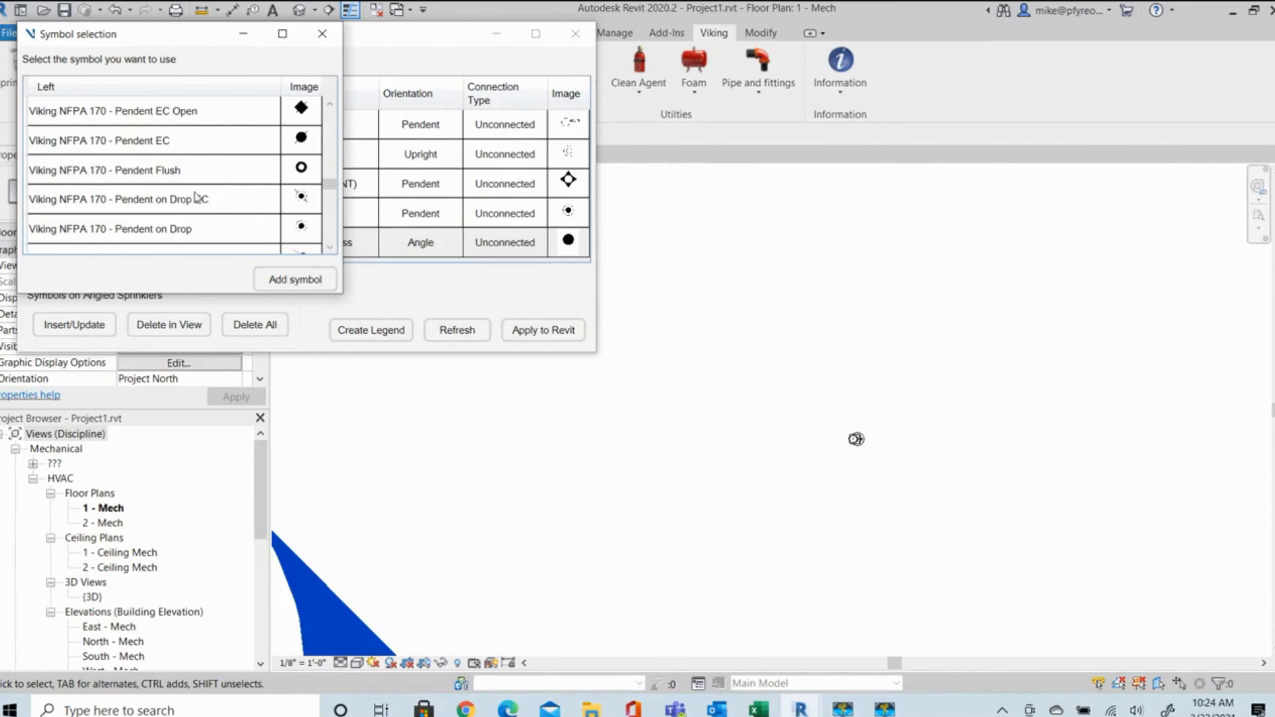
double_click(194, 202)
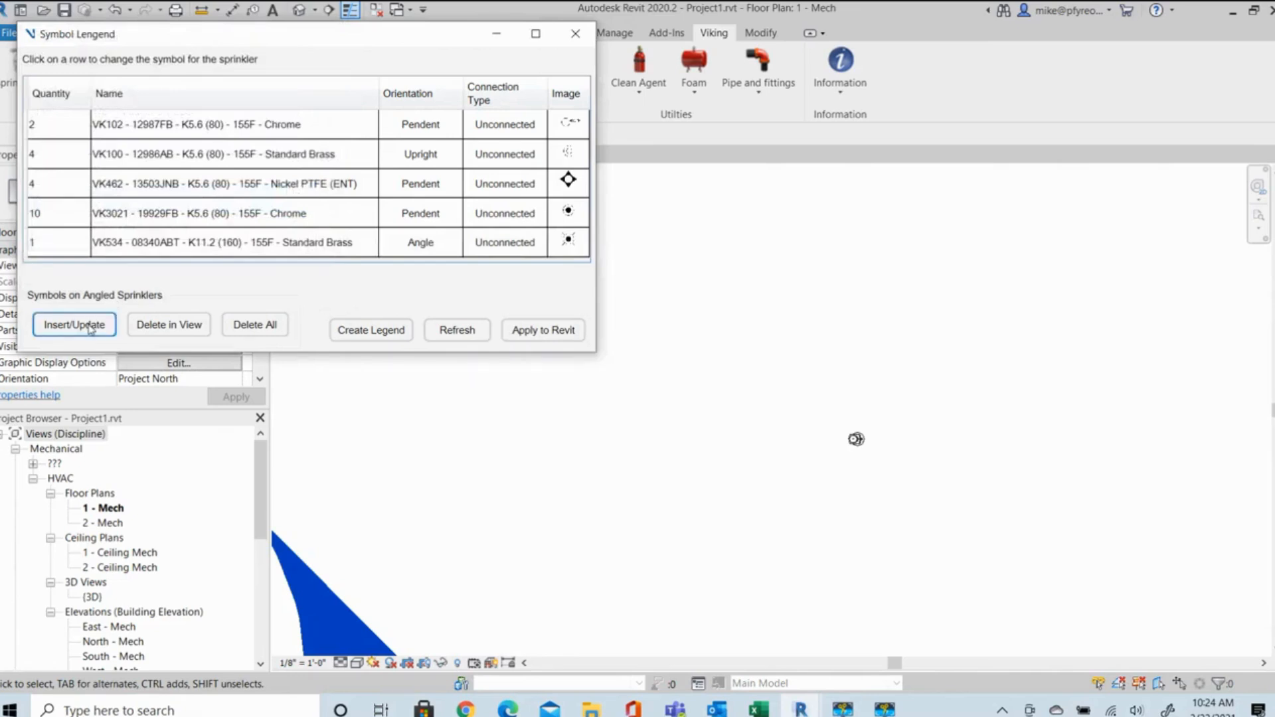
left_click(524, 331)
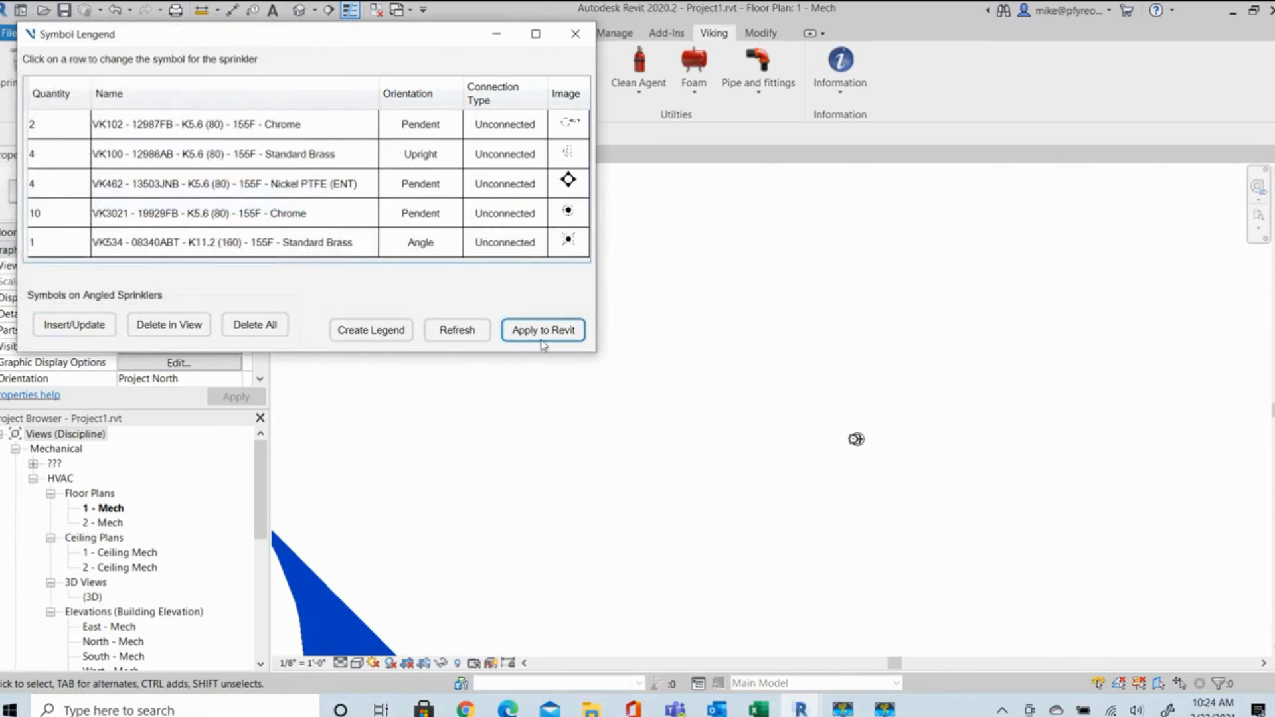
scroll(909, 527, "down", 3)
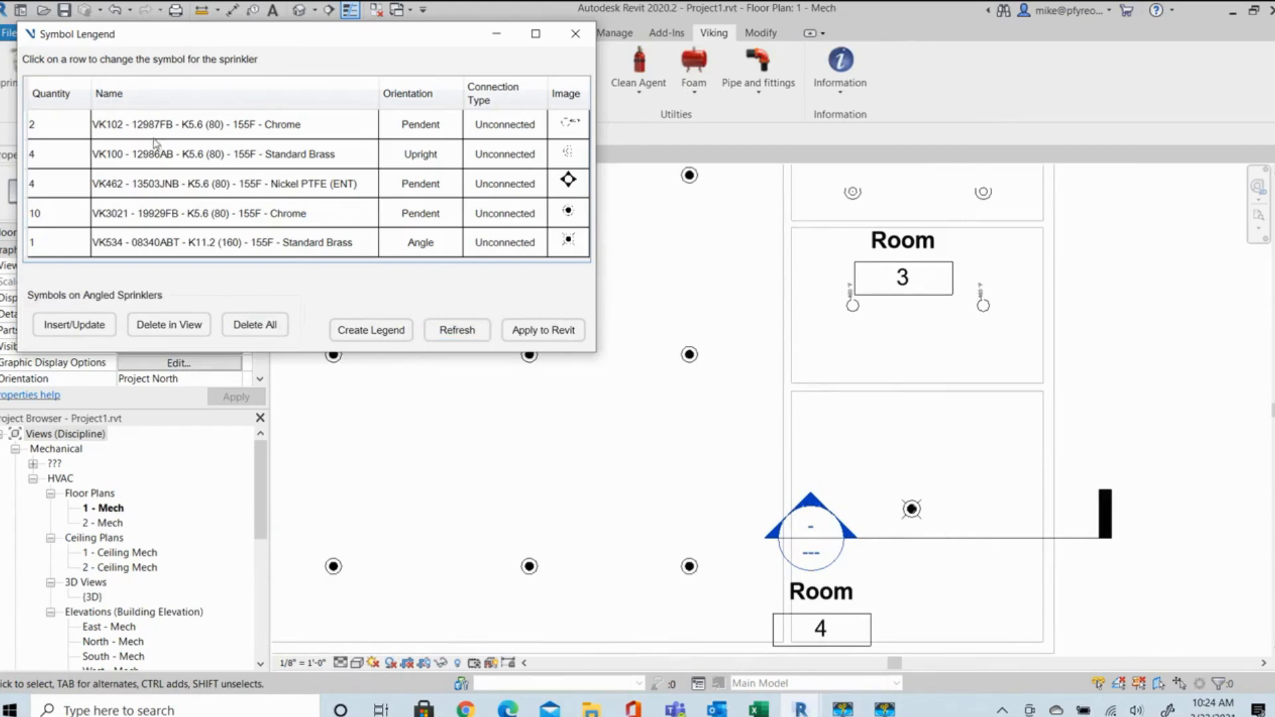
Create the sprinkler legend from the Symbol Manager and close the manager.
left_click(376, 336)
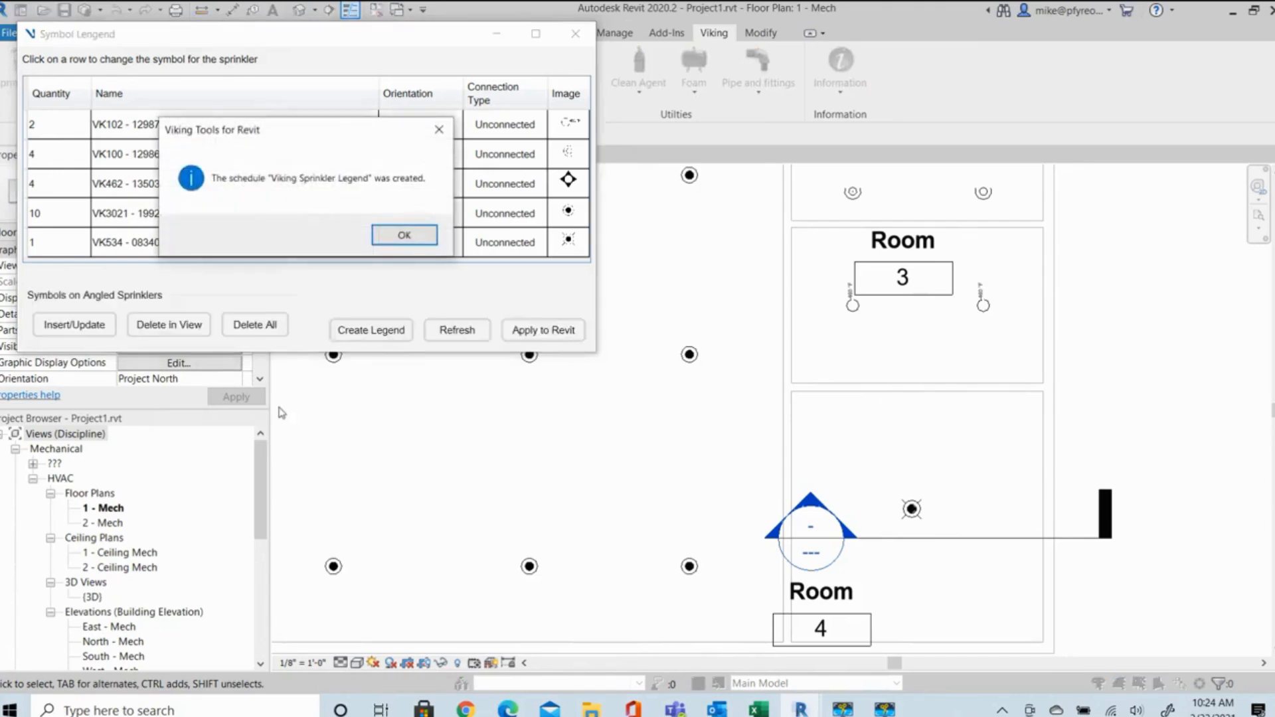
left_click(417, 244)
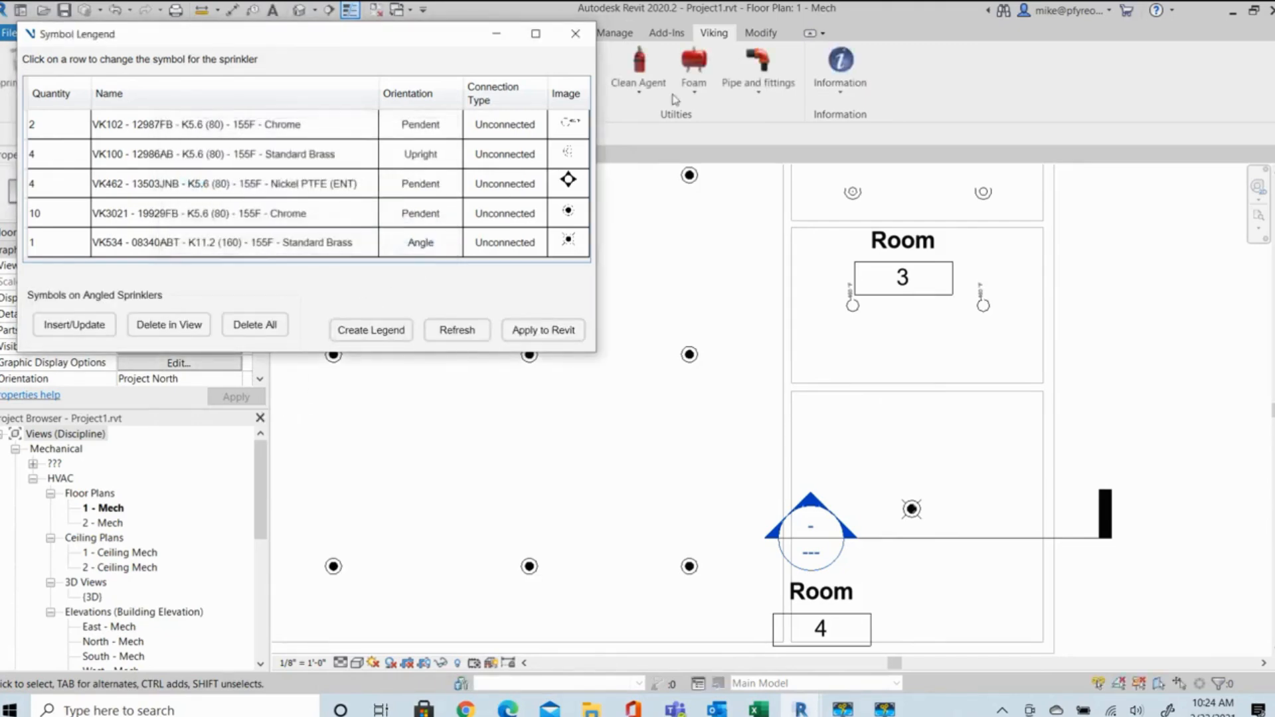
left_click(575, 34)
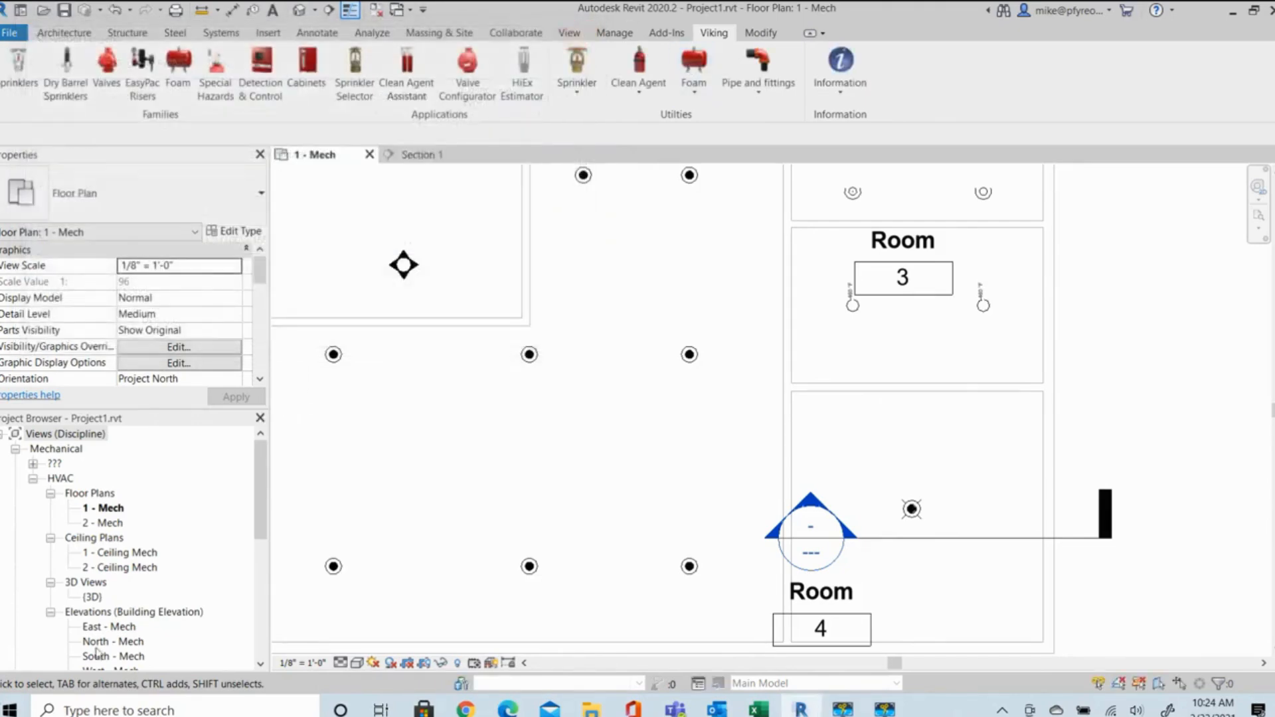
Expand the project's schedules and create a new drawing sheet with the preselected title block.
scroll(136, 611, "down", 3)
scroll(137, 613, "down", 4)
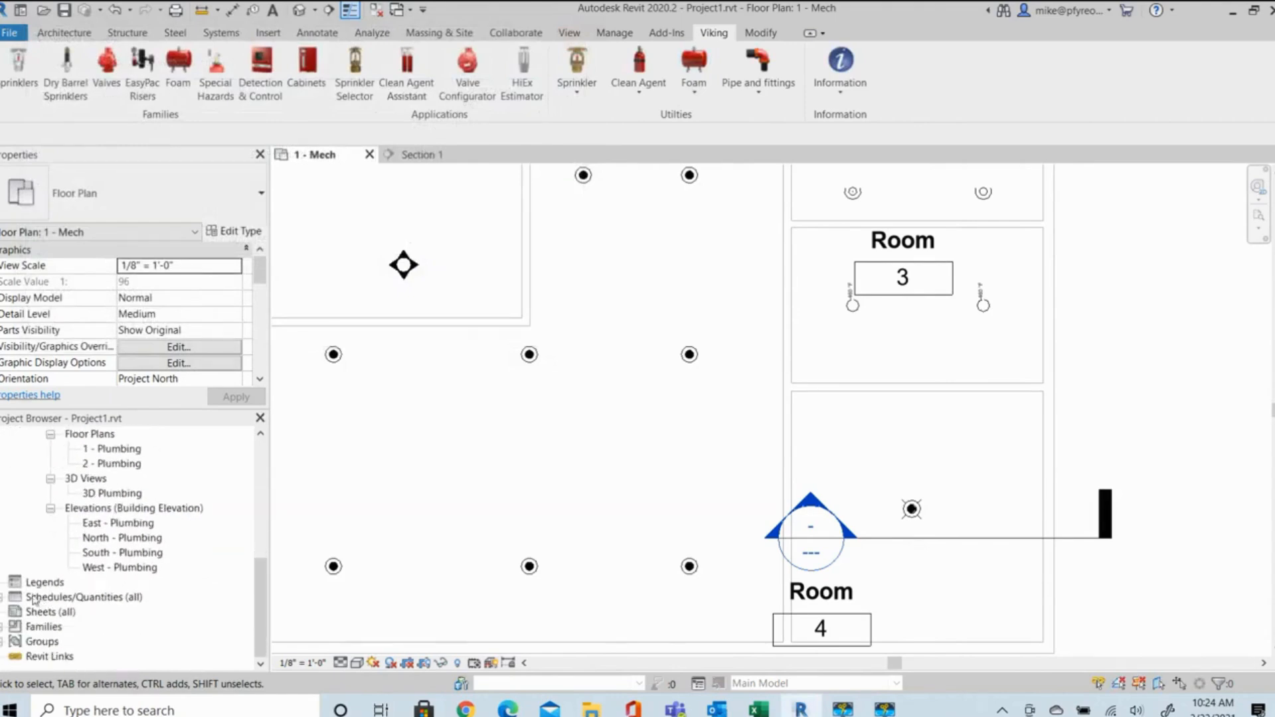
left_click(3, 597)
left_click(15, 641)
right_click(53, 641)
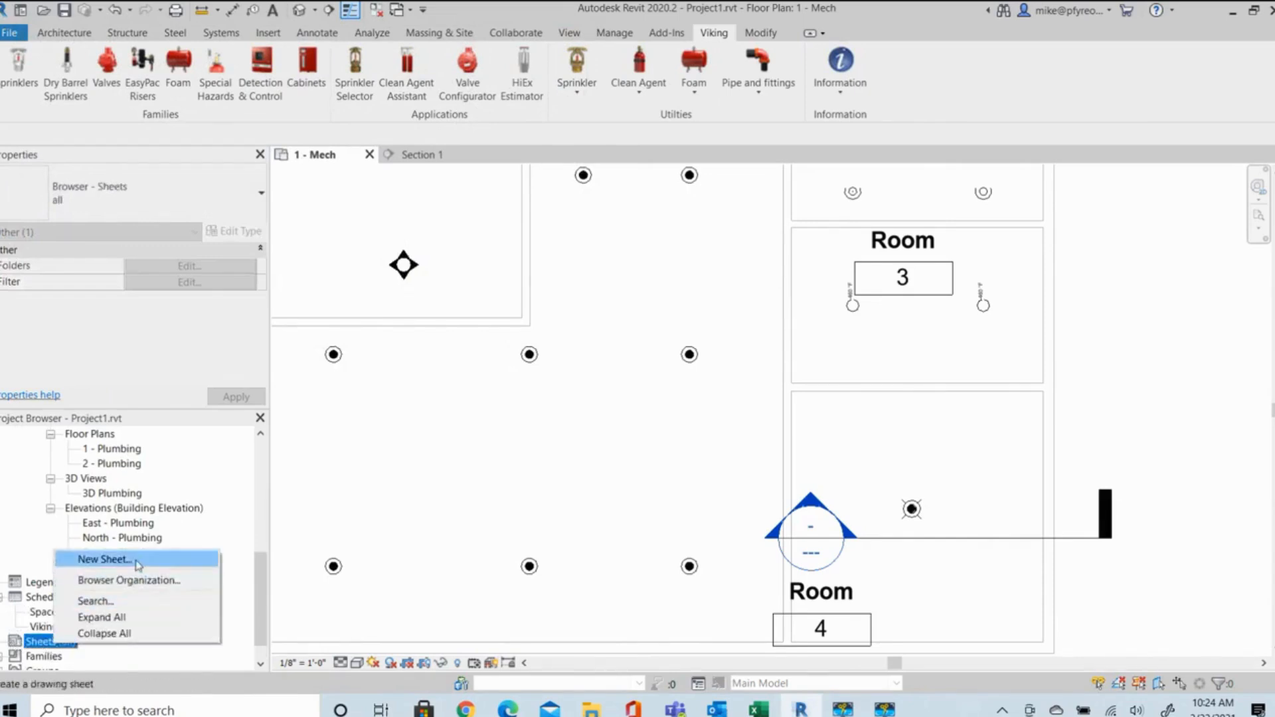
left_click(106, 560)
left_click(682, 541)
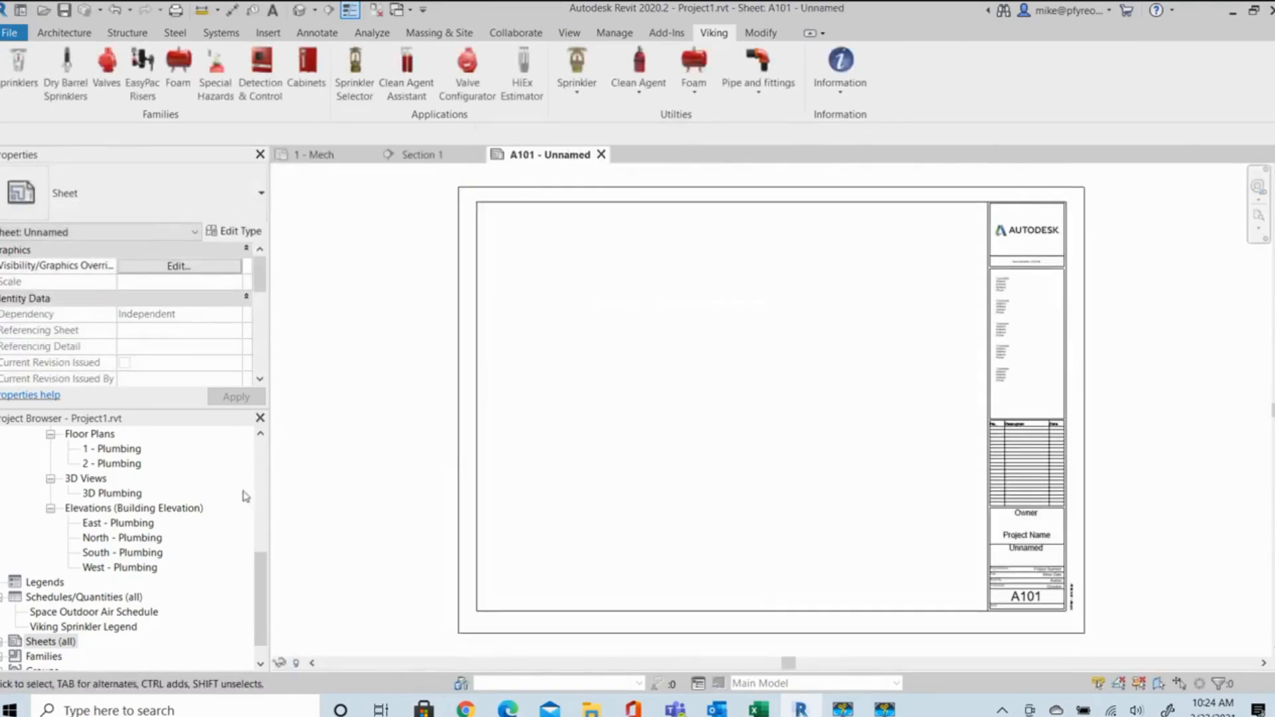
Place the 1 - Mech floor plan on sheet A101, roughly central in the drawing area beside the title block.
scroll(166, 525, "up", 5)
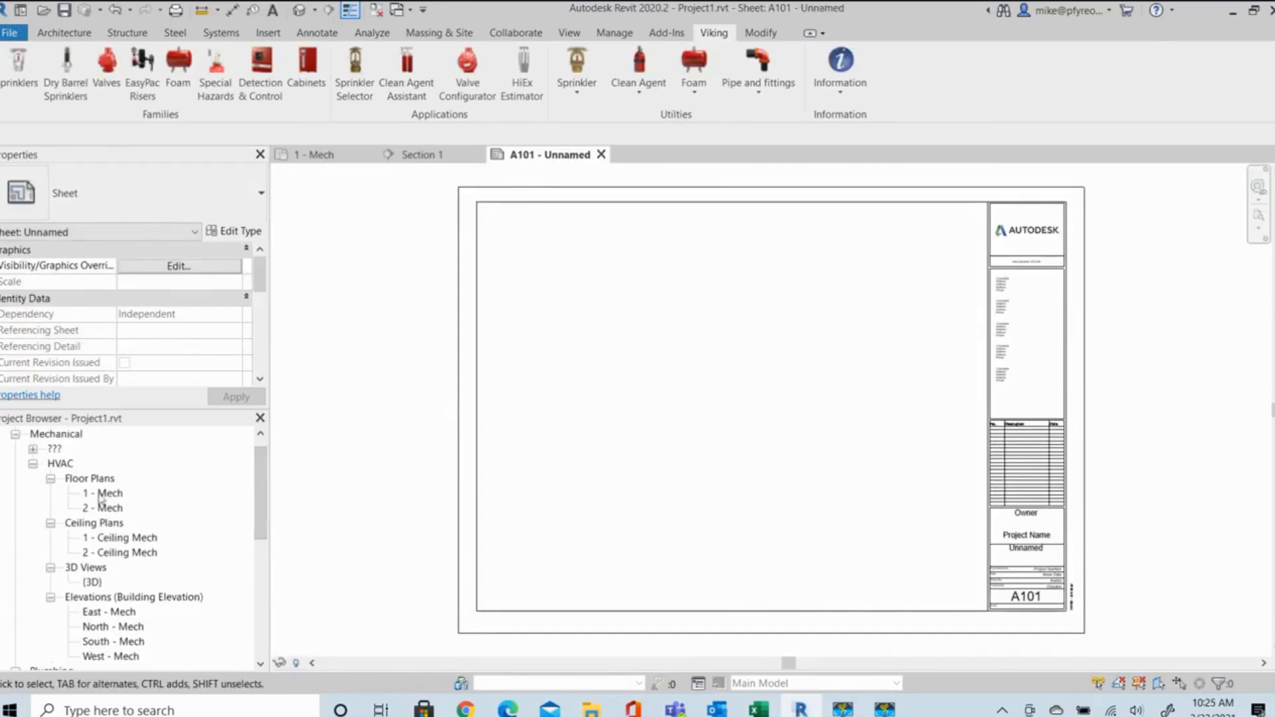
left_click(110, 493)
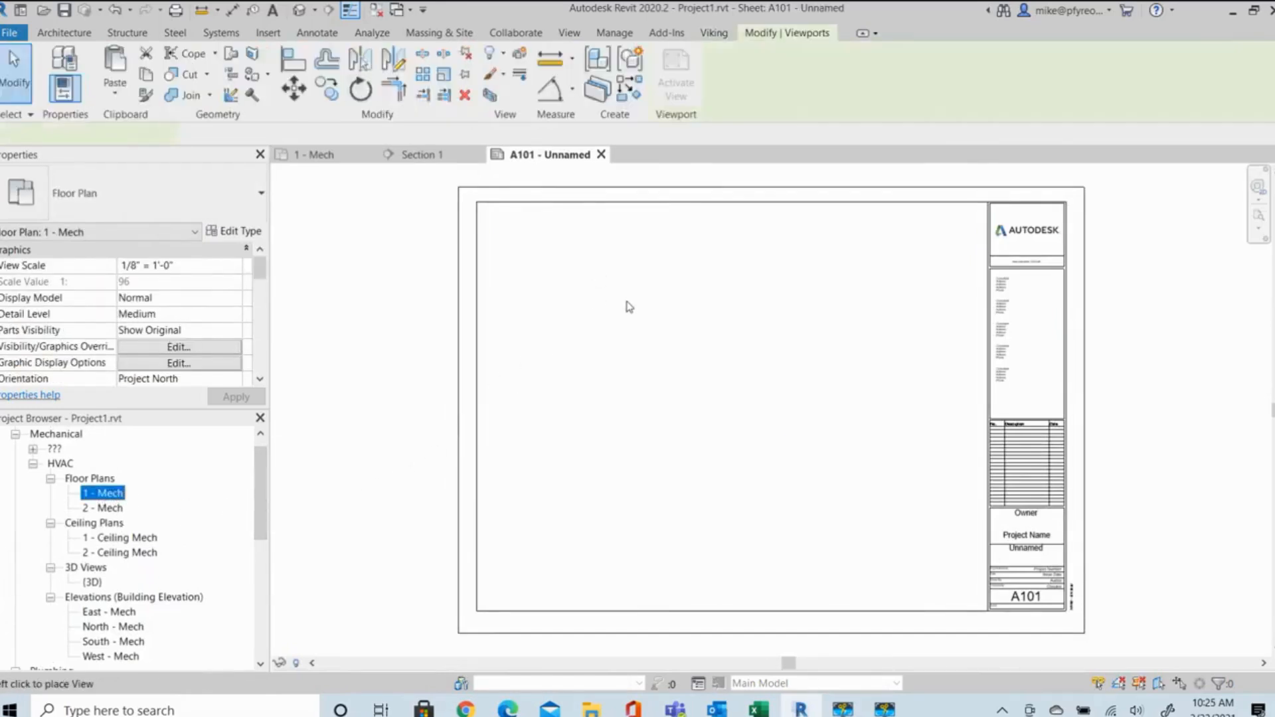
left_click(711, 380)
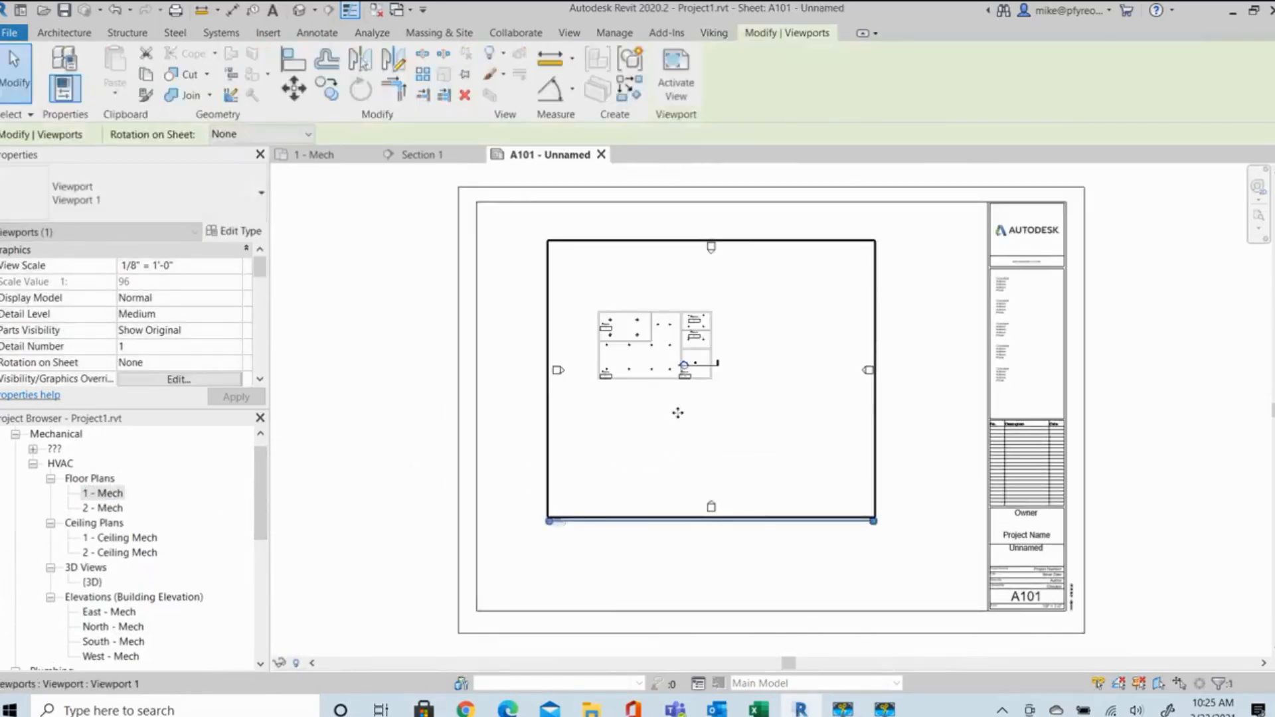
key("Escape")
scroll(695, 390, "up", 2)
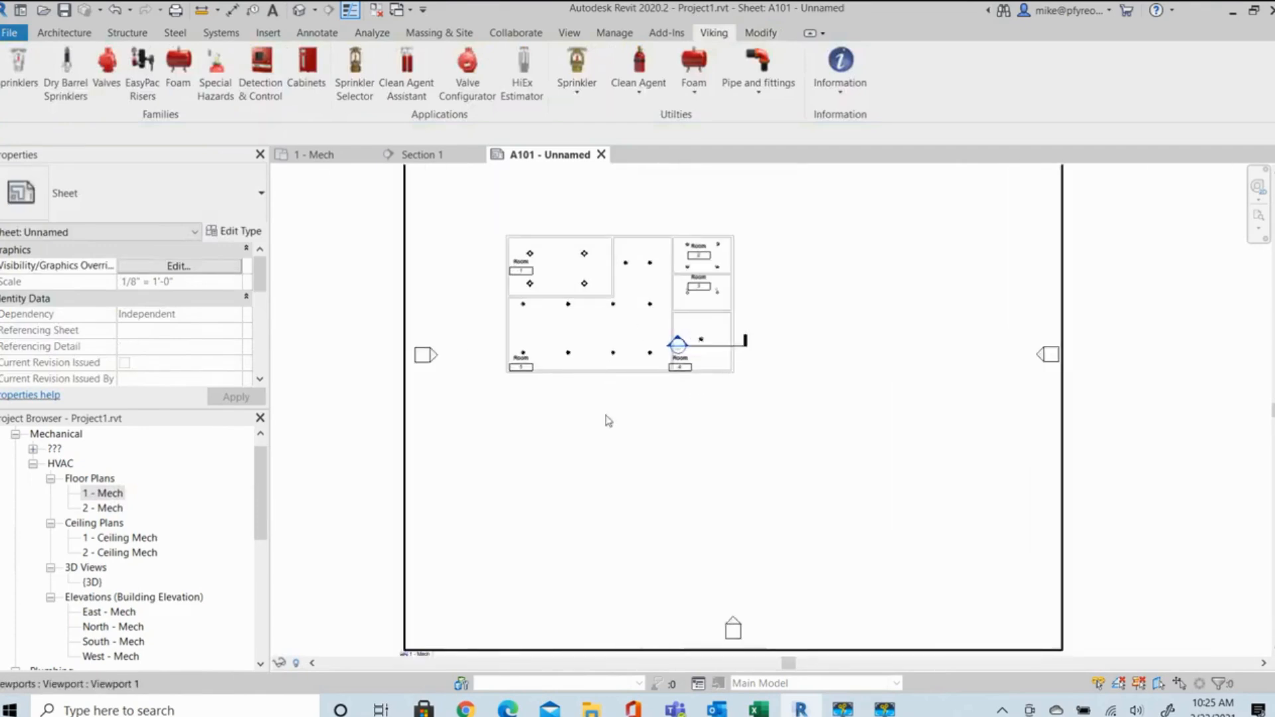
Place the Viking Sprinkler Legend schedule on the sheet to the right of the building plan.
scroll(121, 566, "down", 5)
scroll(122, 566, "down", 2)
left_click_drag(57, 602, 826, 404)
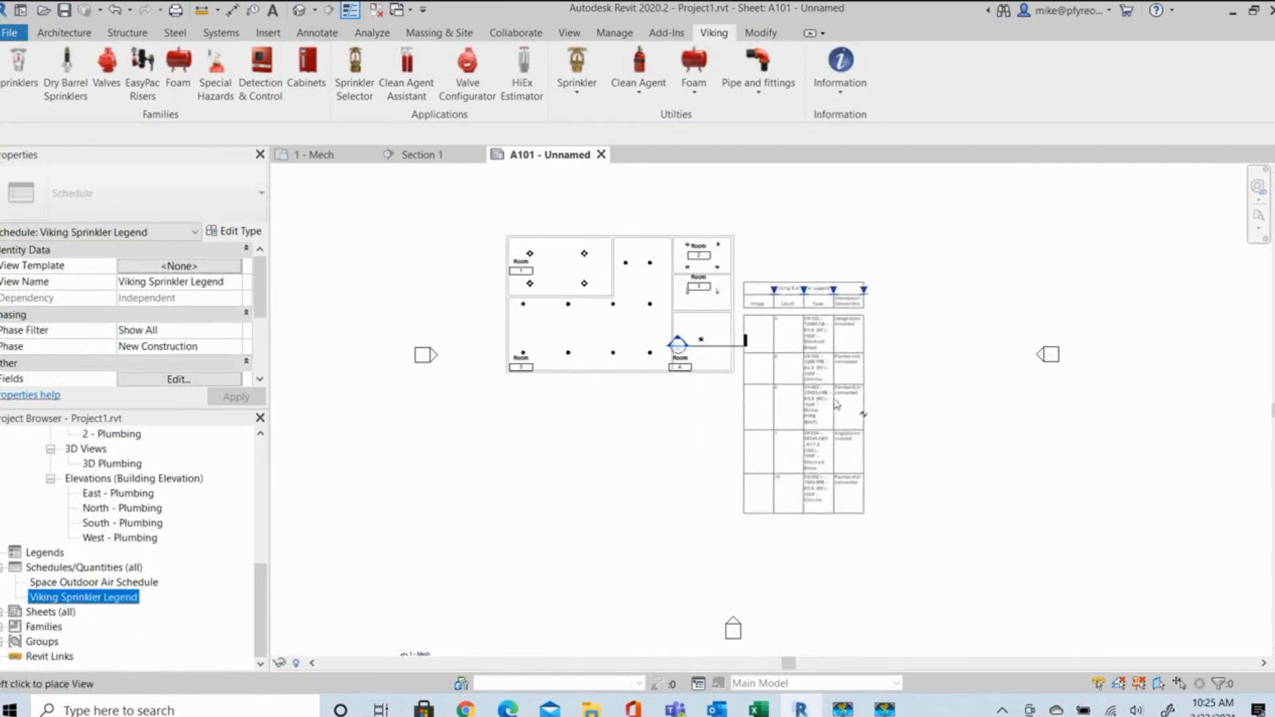
left_click(883, 393)
scroll(937, 402, "up", 4)
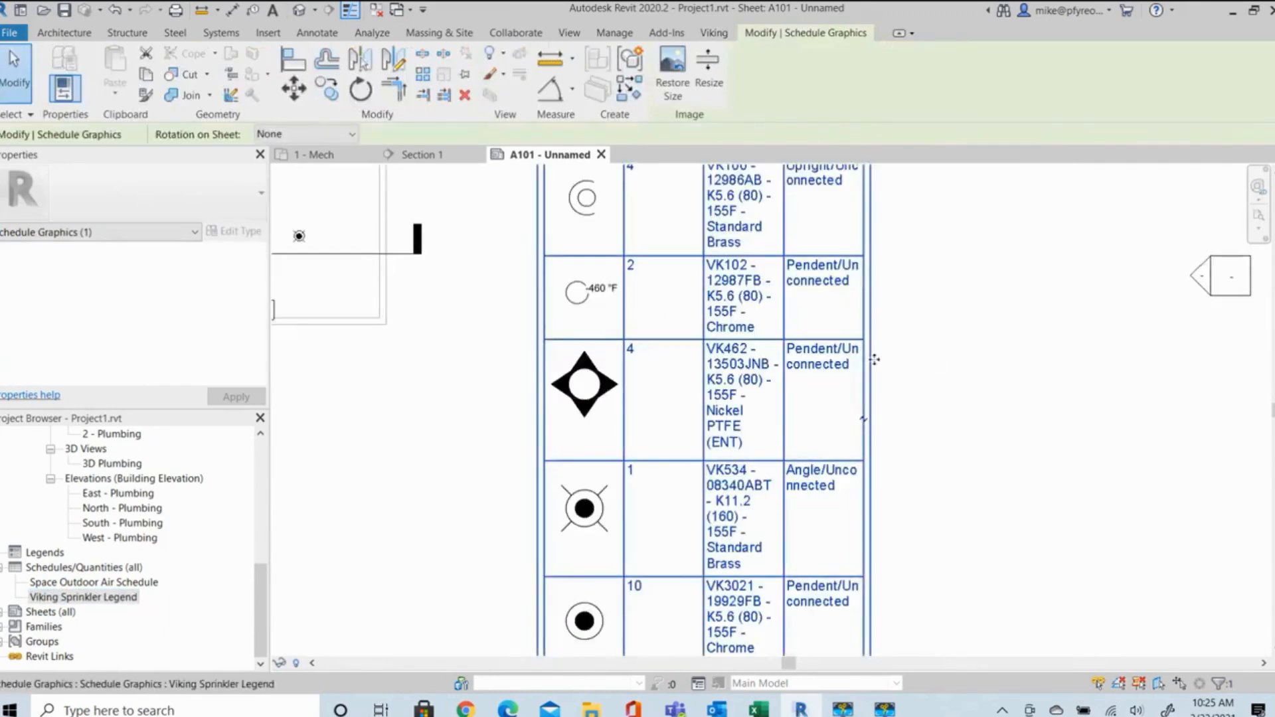
Widen the legend's Type and Orientation/Connection columns and narrow its Image and Count columns on the sheet.
scroll(874, 360, "down", 4)
left_click_drag(870, 243, 973, 243)
left_click_drag(836, 243, 892, 243)
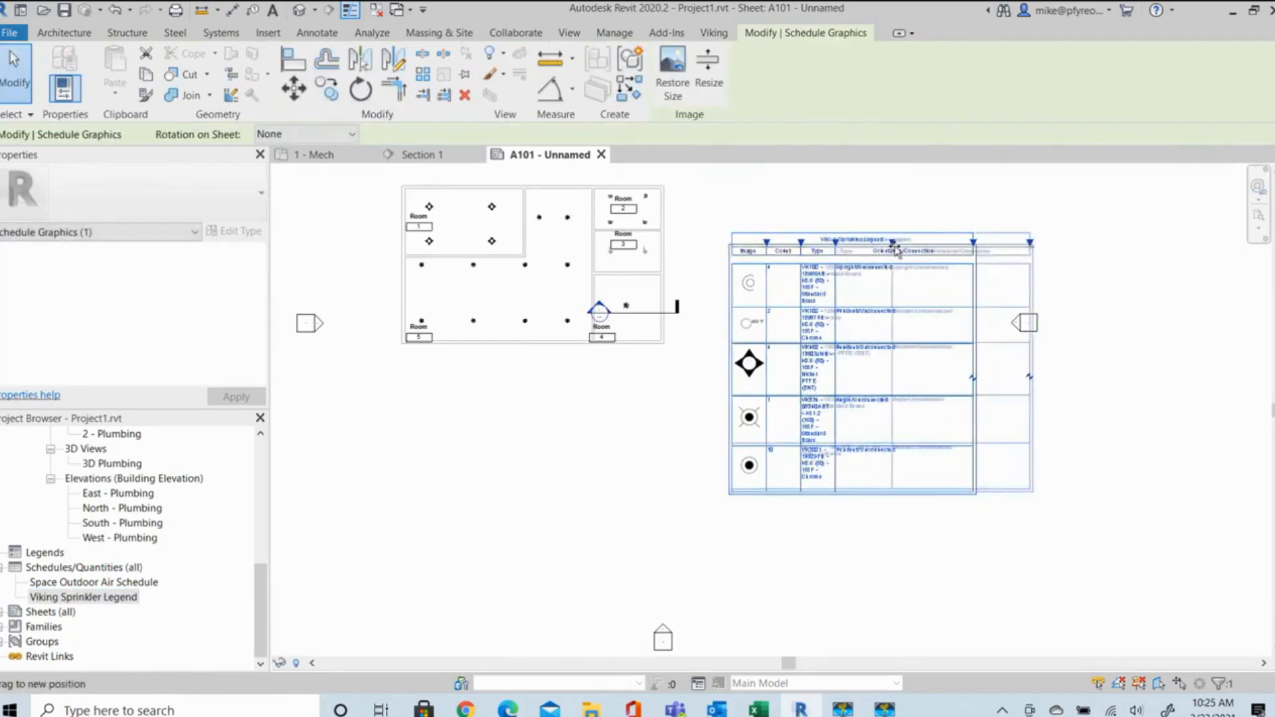
mouse_move(766, 243)
left_mouse_down()
mouse_move(751, 243)
mouse_move(768, 243)
left_mouse_up()
left_click_drag(861, 244, 908, 245)
scroll(896, 302, "up", 2)
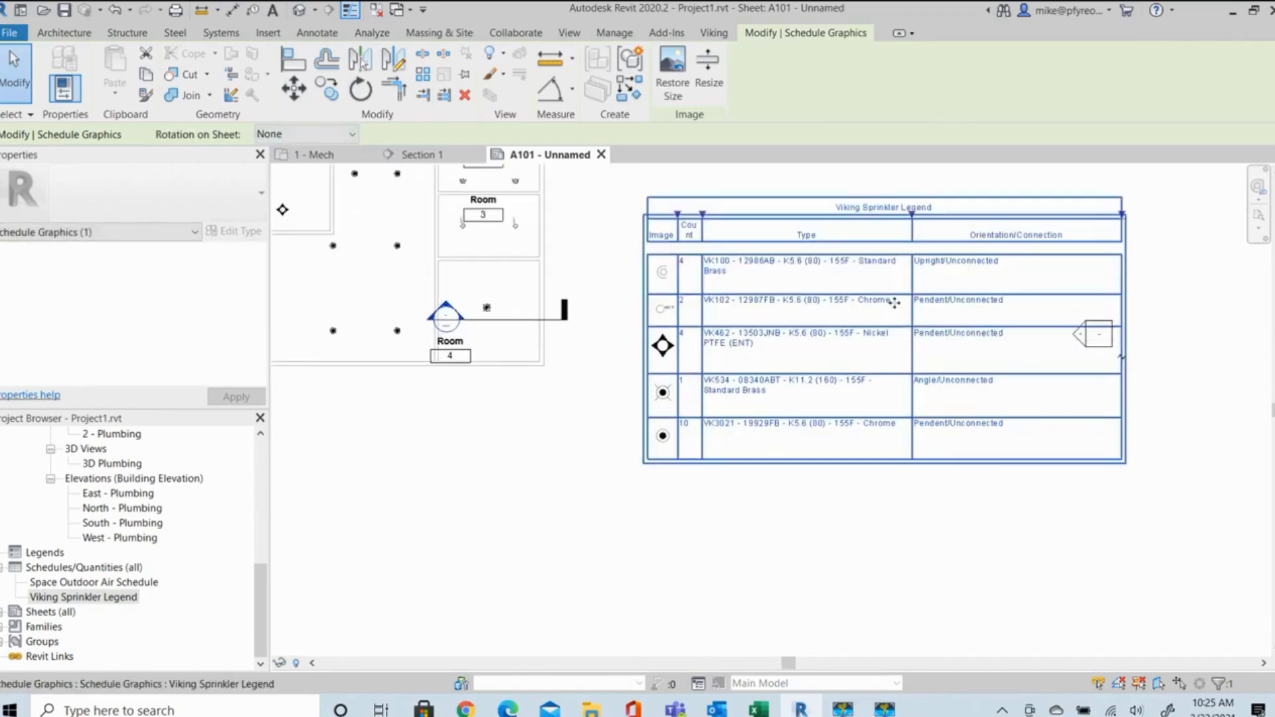
scroll(835, 190, "up", 2)
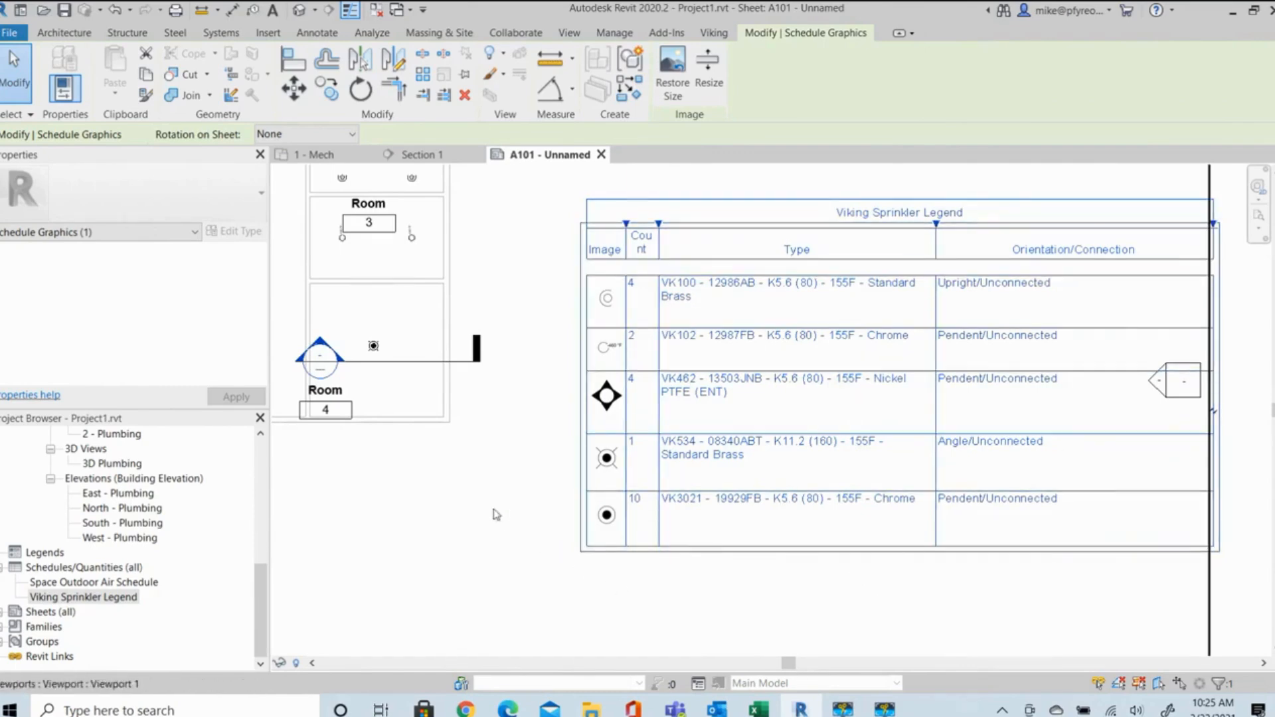
scroll(540, 541, "down", 2)
scroll(462, 465, "down", 3)
middle_click_drag(475, 497, 535, 492)
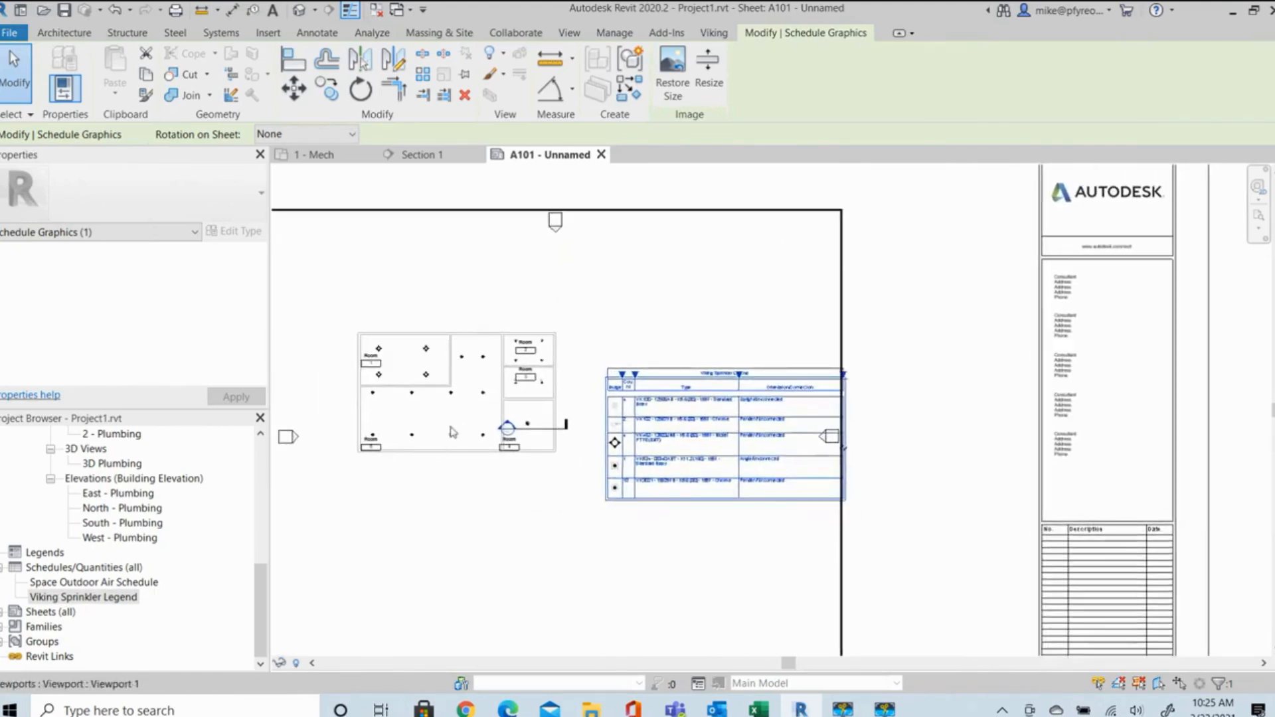
scroll(416, 380, "up", 2)
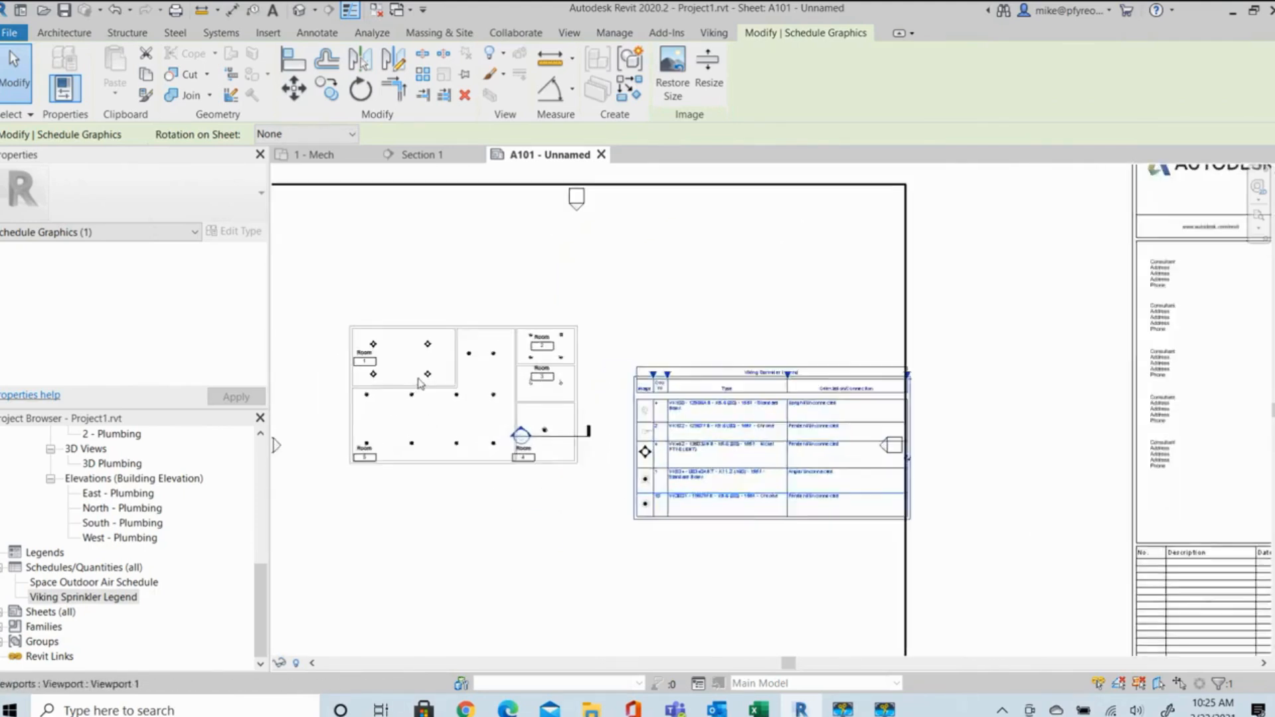